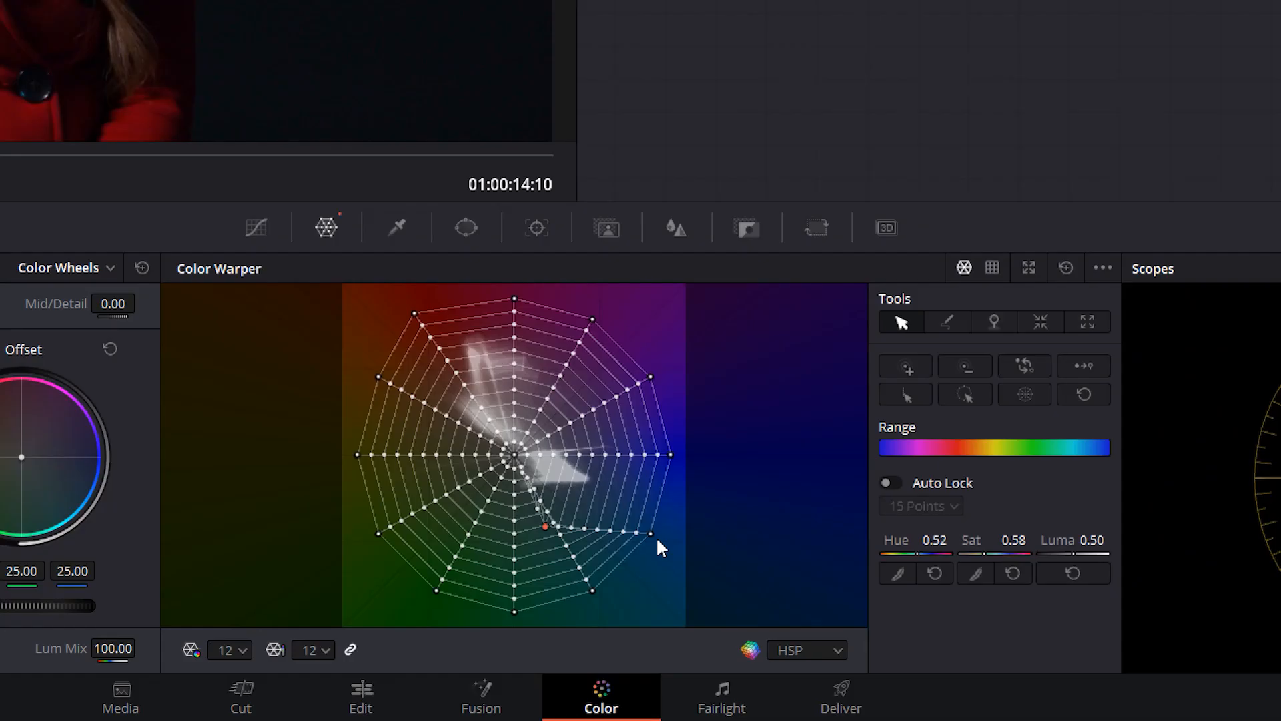
Move the two outermost cyan-side points of the Color Warper web to Hue 0.47, Sat 1.20 and Hue 0.55, Sat 1.10
{"action": "left_click_drag", "start_coordinate": [651, 533], "coordinate": [618, 578]}
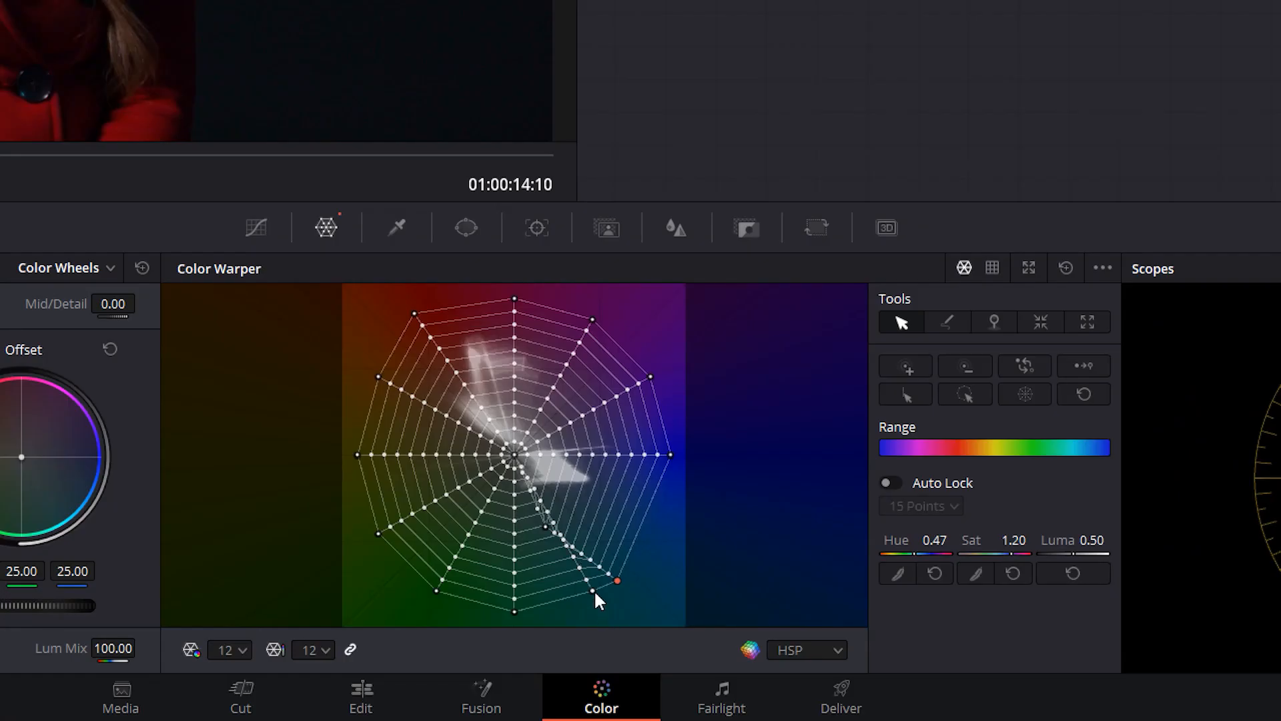
{"action": "left_click_drag", "start_coordinate": [594, 594], "coordinate": [555, 600]}
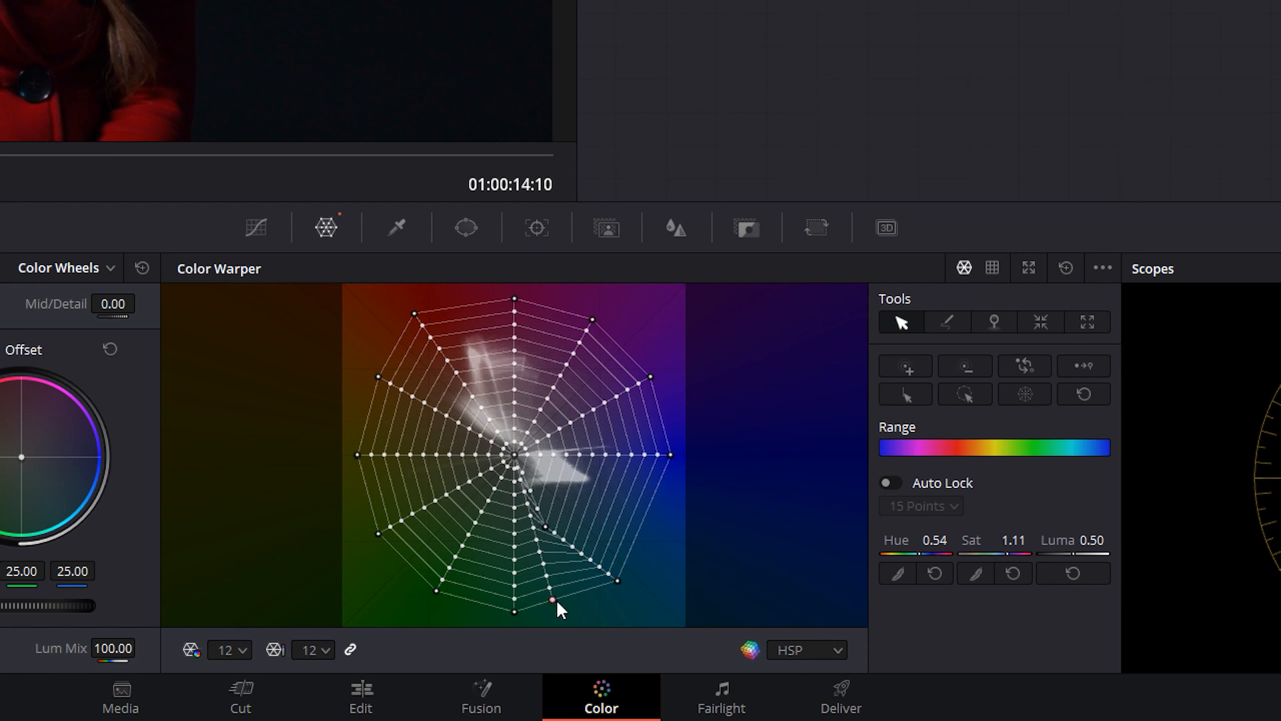
{"action": "left_click_drag", "start_coordinate": [554, 600], "coordinate": [548, 600]}
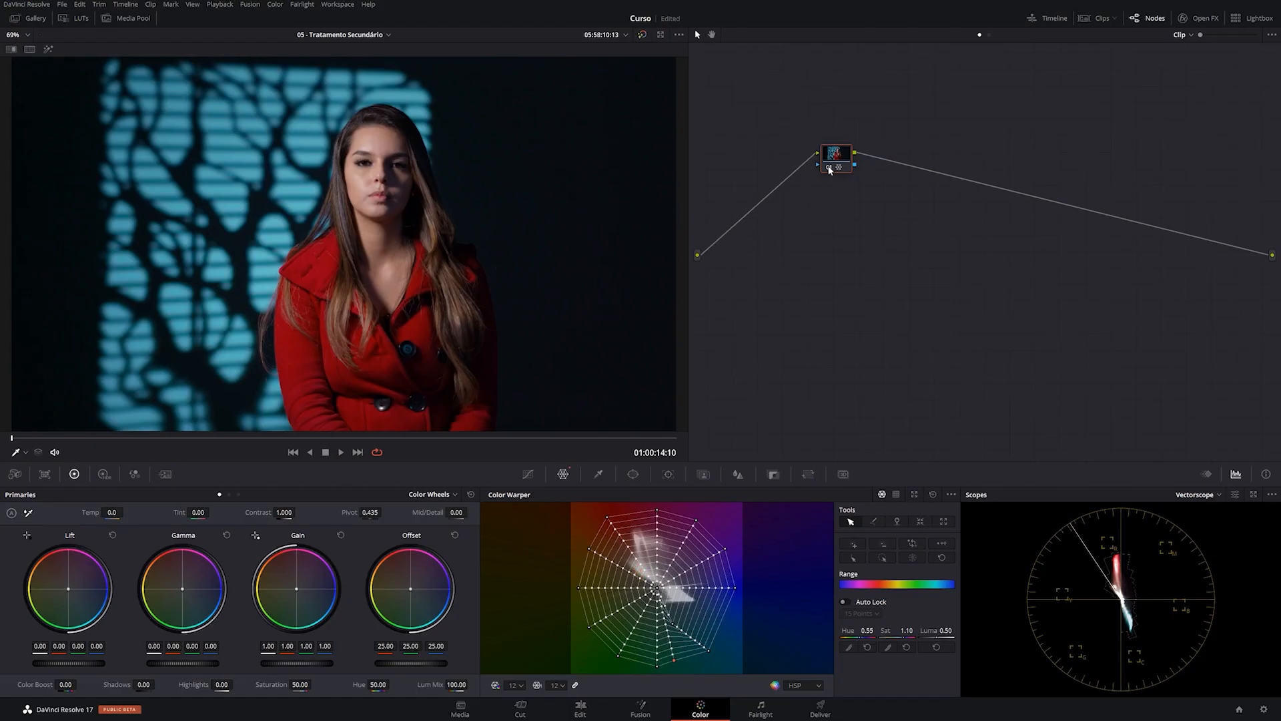
Toggle the node's grade off and on several times to compare the image before and after the warp
{"action": "left_click", "coordinate": [829, 167]}
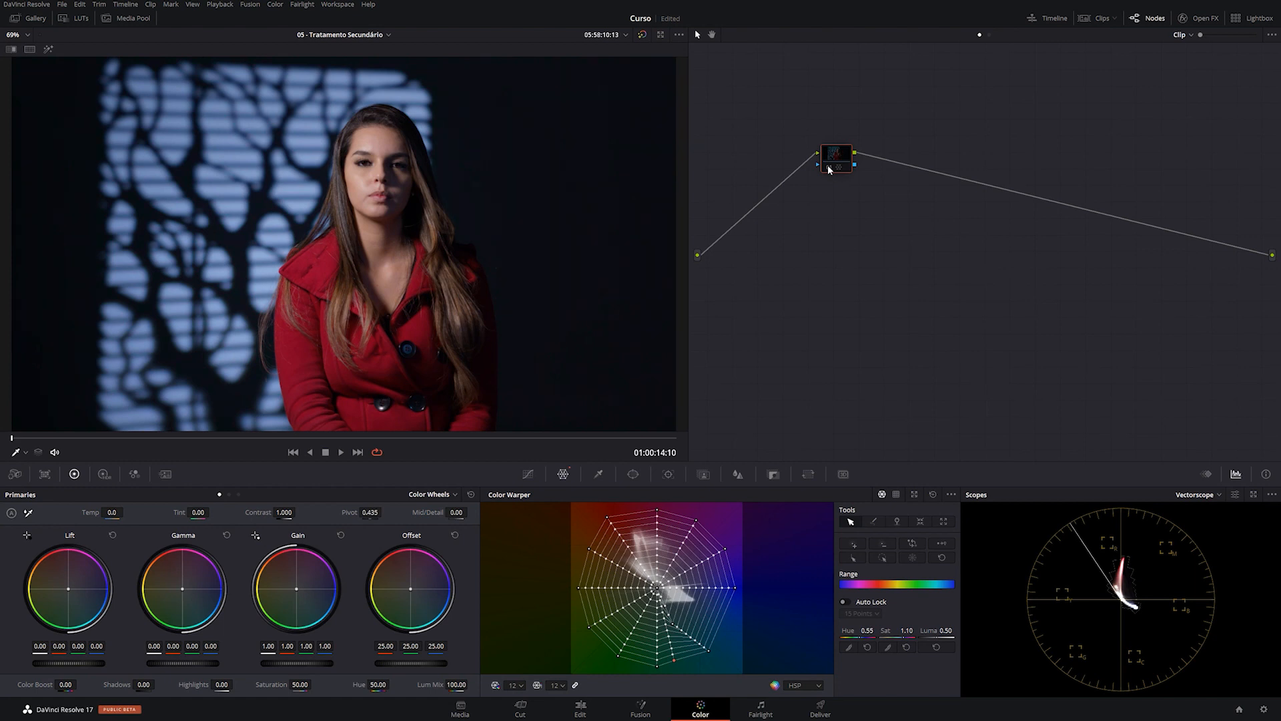
{"action": "left_click", "coordinate": [829, 168]}
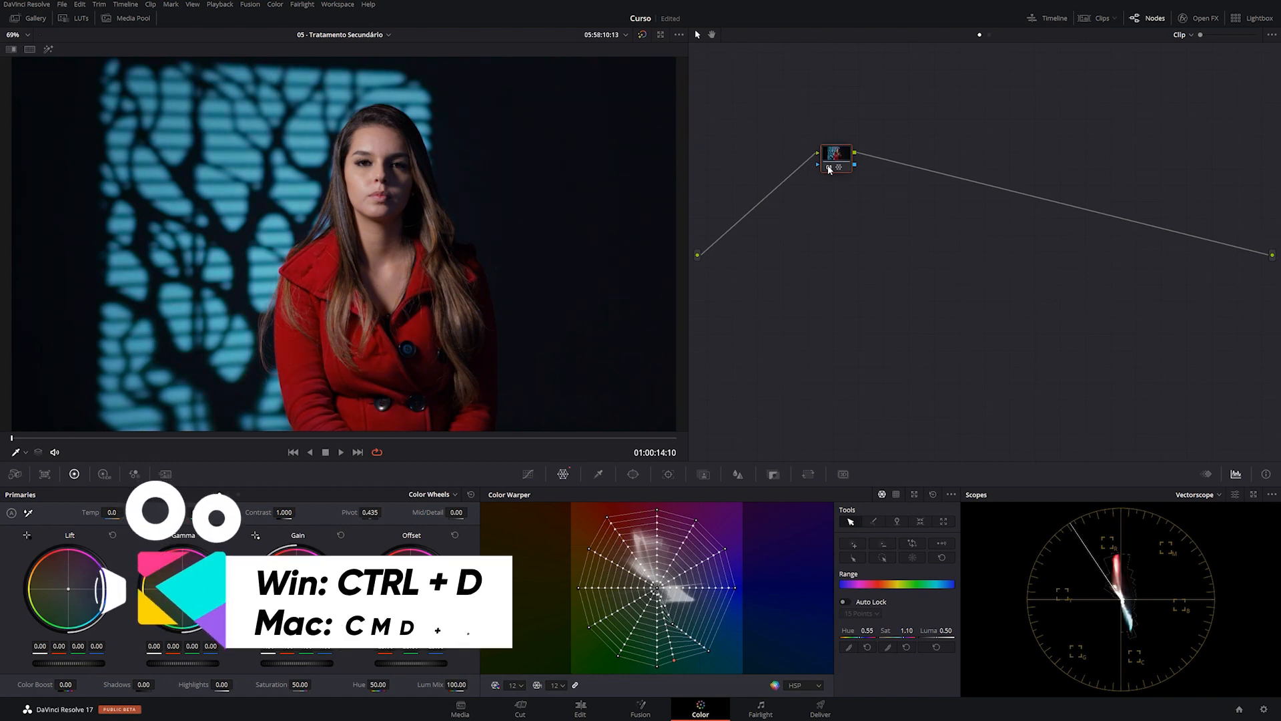
{"action": "key", "text": "ctrl+d"}
{"action": "key", "text": "ctrl+d"}
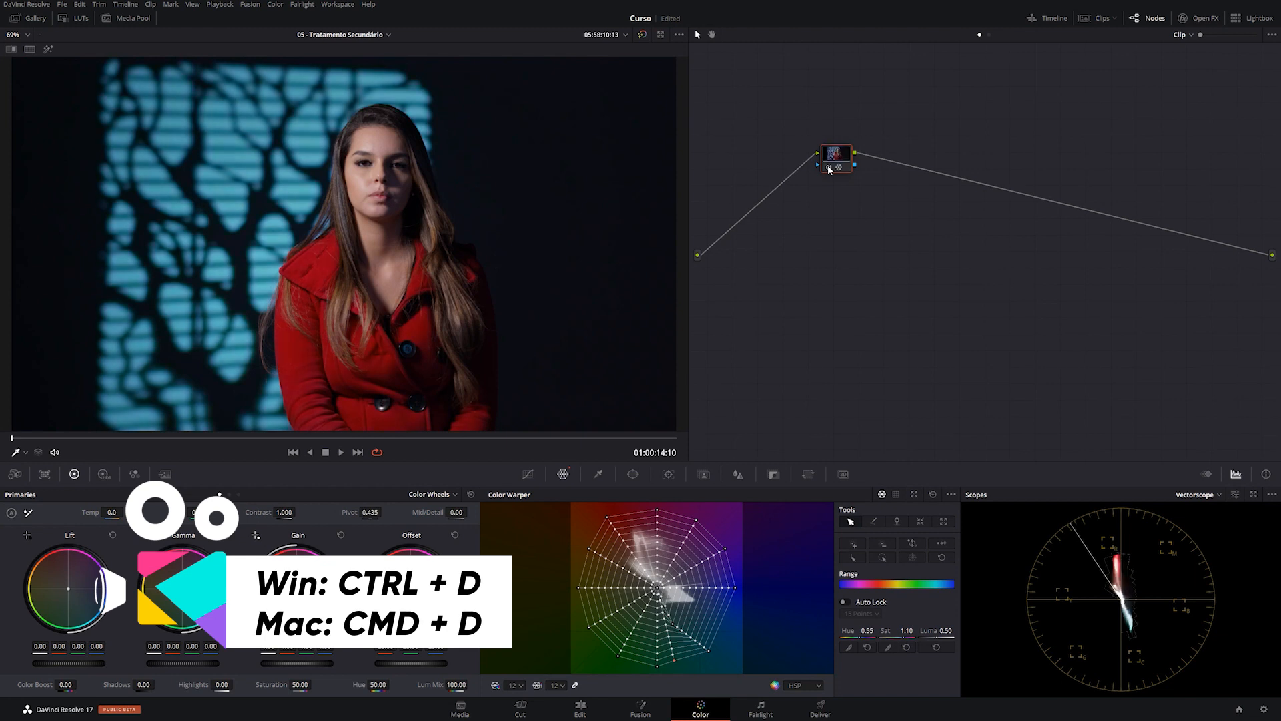
{"action": "key", "text": "ctrl+d"}
{"action": "key", "text": "ctrl+d"}
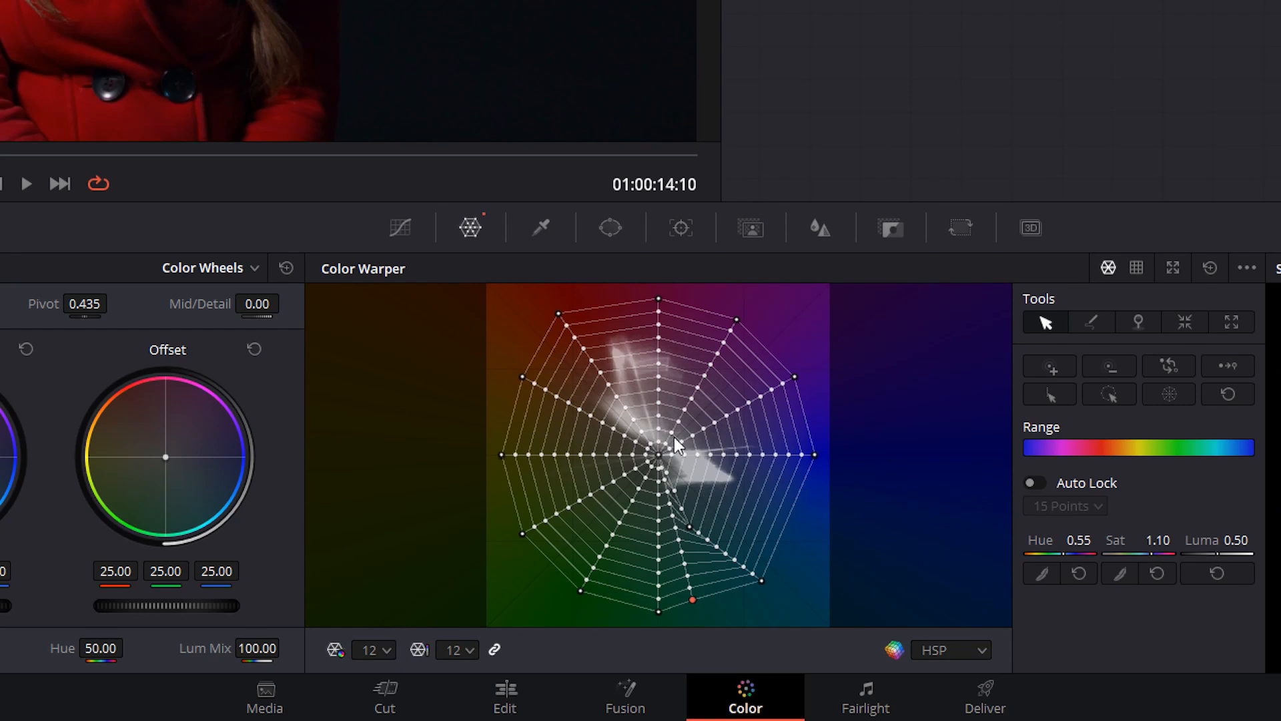
Select the centre point of the web, and then the whole innermost ring of points around it
{"action": "left_click", "coordinate": [658, 454]}
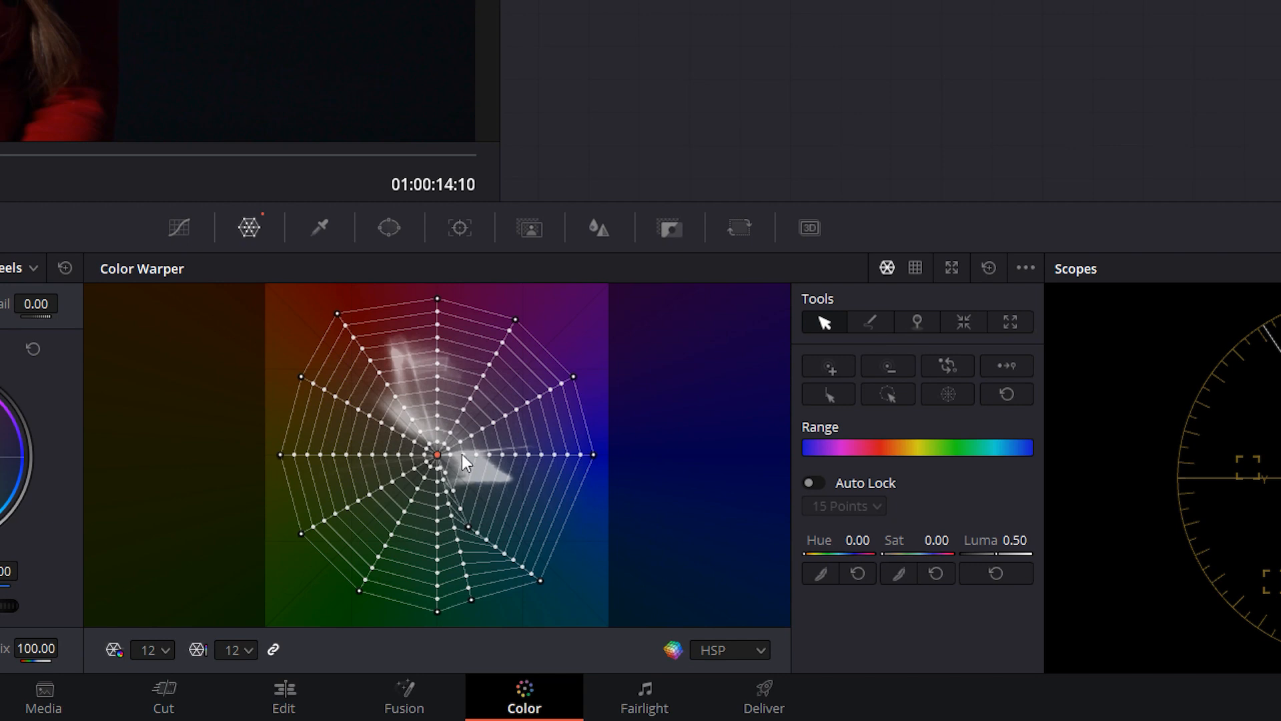
{"action": "left_click_drag", "start_coordinate": [449, 455], "coordinate": [451, 457]}
{"action": "left_click", "coordinate": [889, 391]}
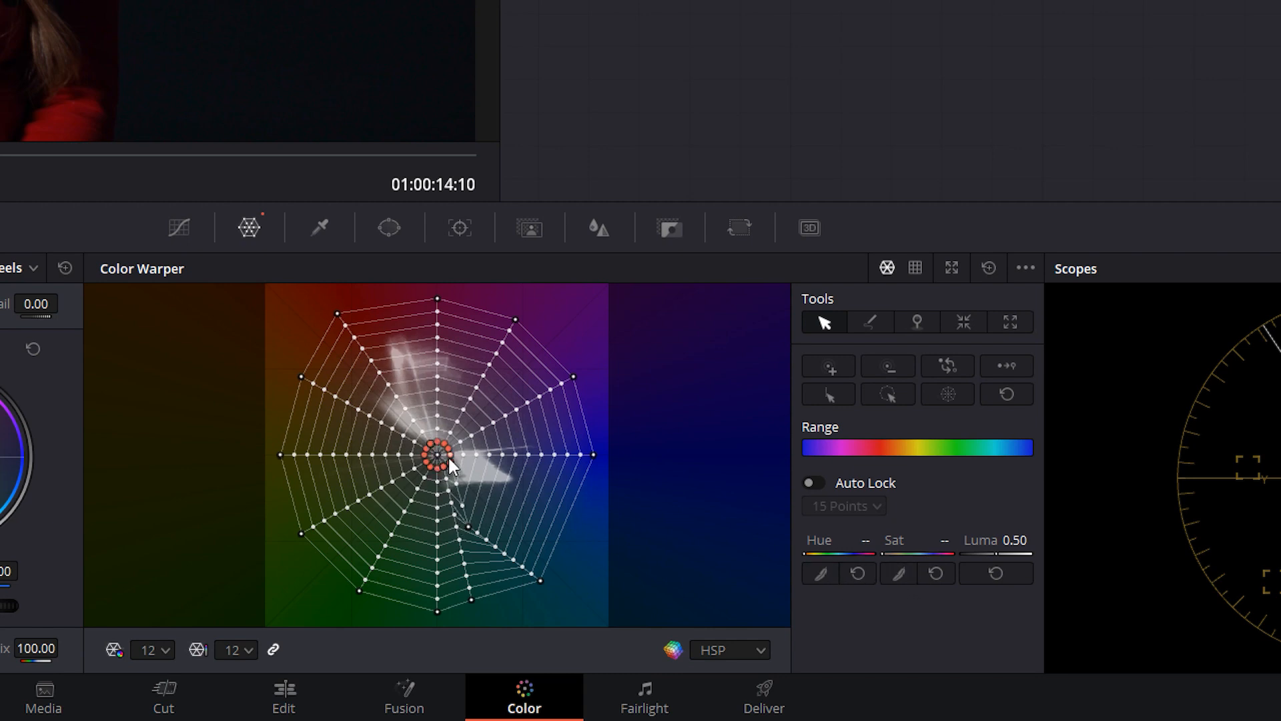
Select the second ring out from the web's centre and smooth its hue and saturation
{"action": "left_click", "coordinate": [457, 483]}
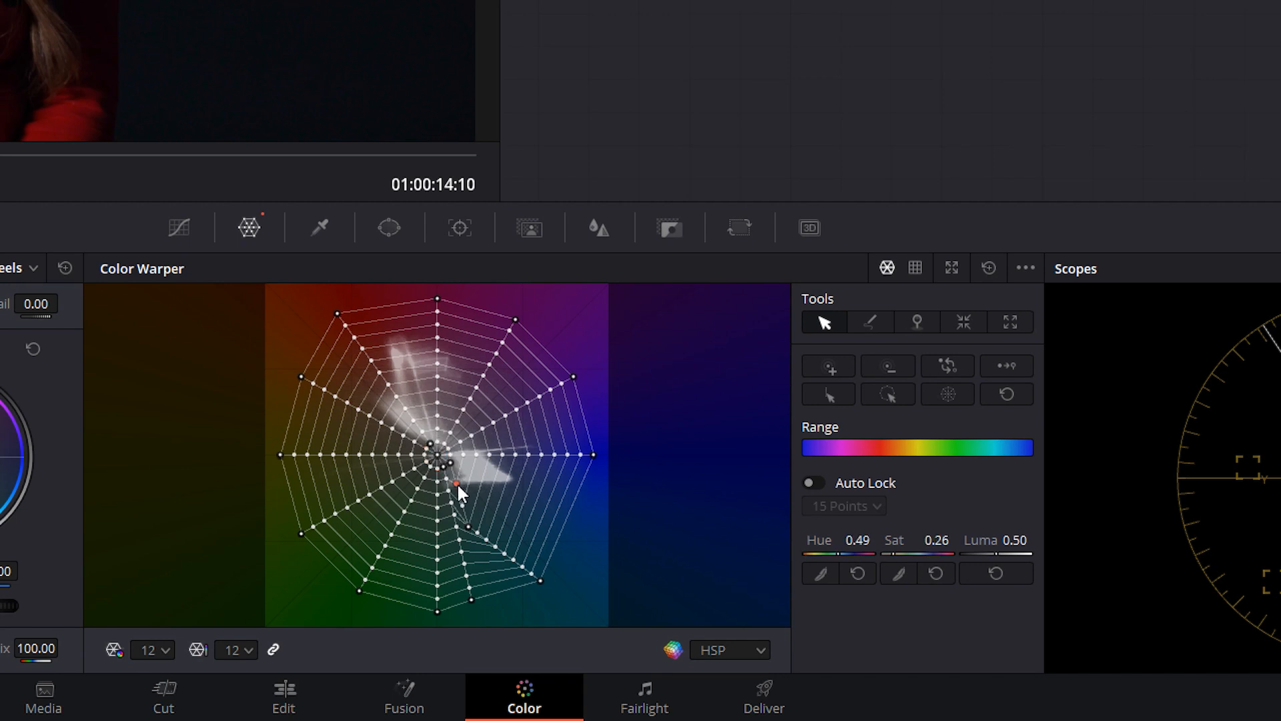
{"action": "left_click", "coordinate": [890, 392]}
{"action": "left_click", "coordinate": [818, 575]}
{"action": "left_click", "coordinate": [820, 575]}
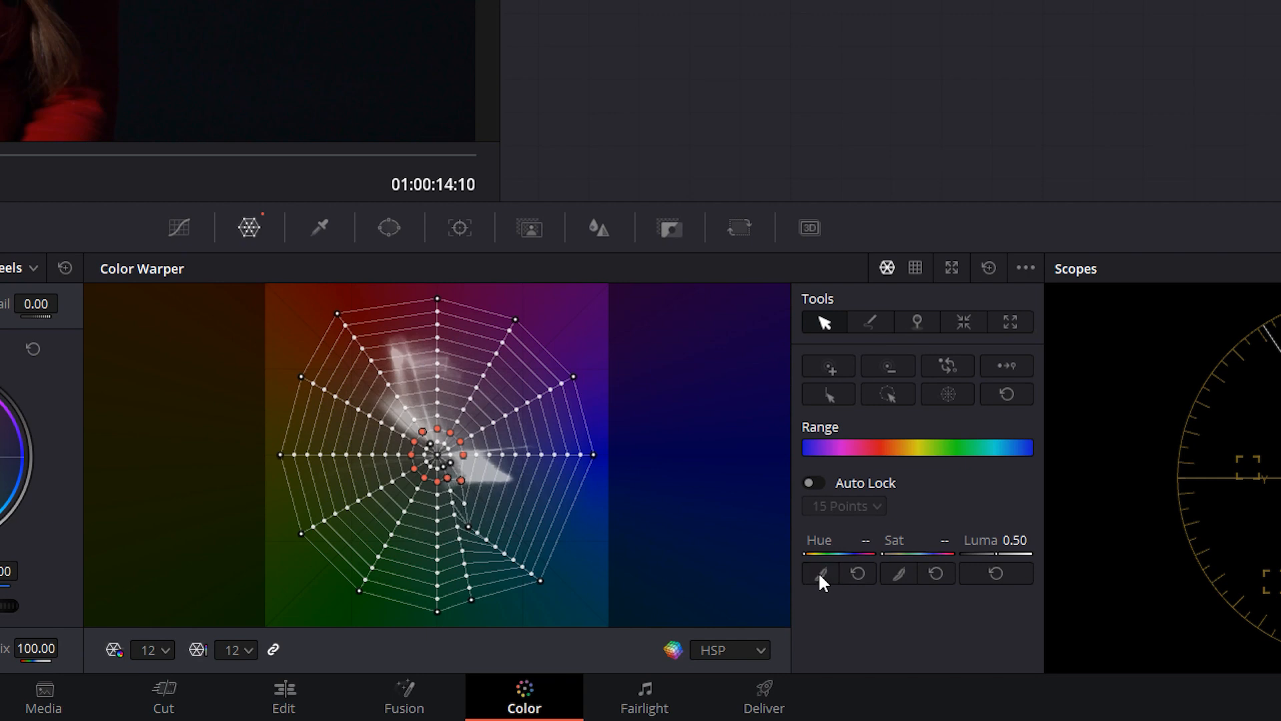
{"action": "left_click", "coordinate": [892, 573]}
Smooth the hue and saturation of the third and fourth rings, starting from their points on the warped cyan spoke
{"action": "left_click", "coordinate": [465, 503]}
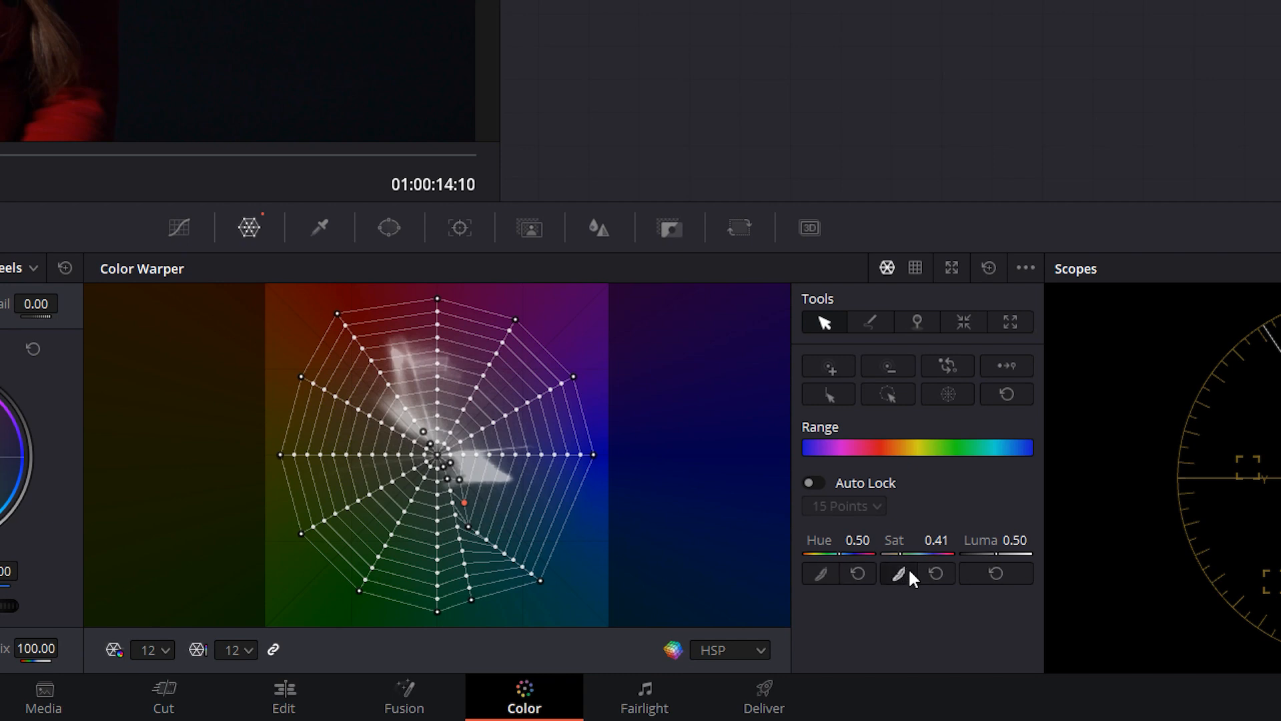
{"action": "left_click_drag", "start_coordinate": [826, 571], "coordinate": [822, 571]}
{"action": "left_click_drag", "start_coordinate": [908, 576], "coordinate": [905, 574]}
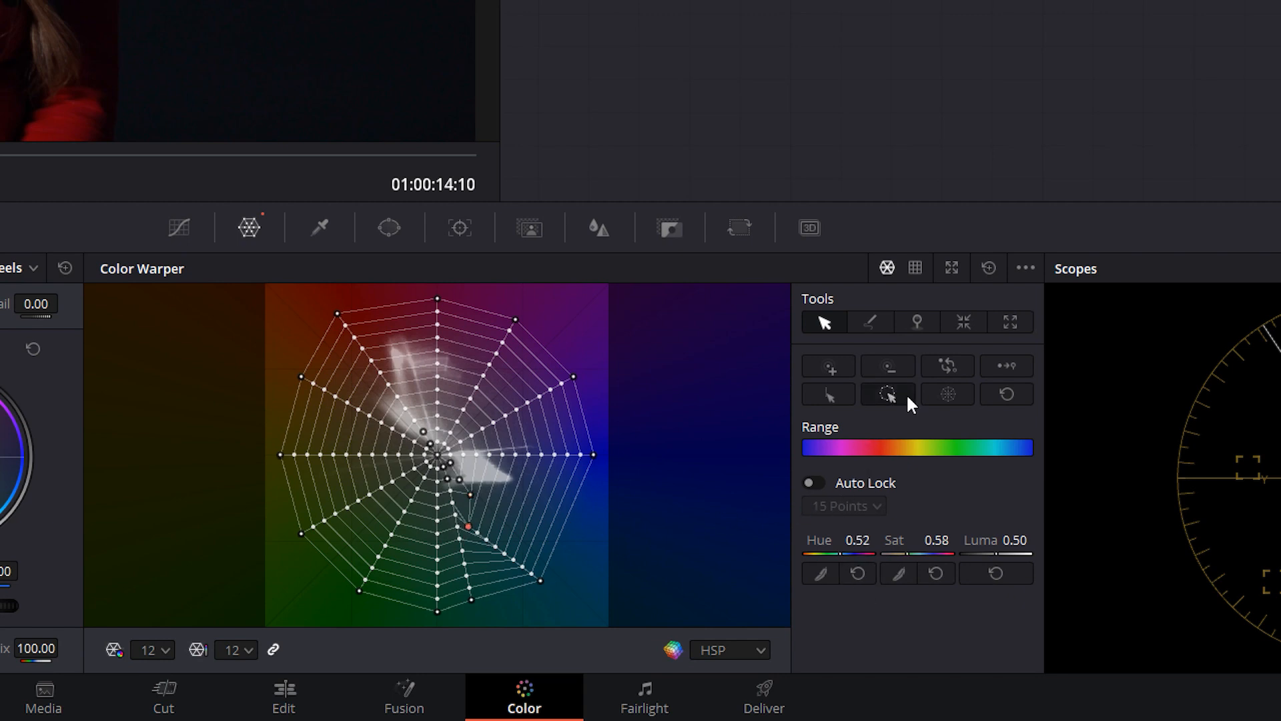
{"action": "left_click", "coordinate": [888, 394]}
{"action": "left_click_drag", "start_coordinate": [823, 568], "coordinate": [824, 567]}
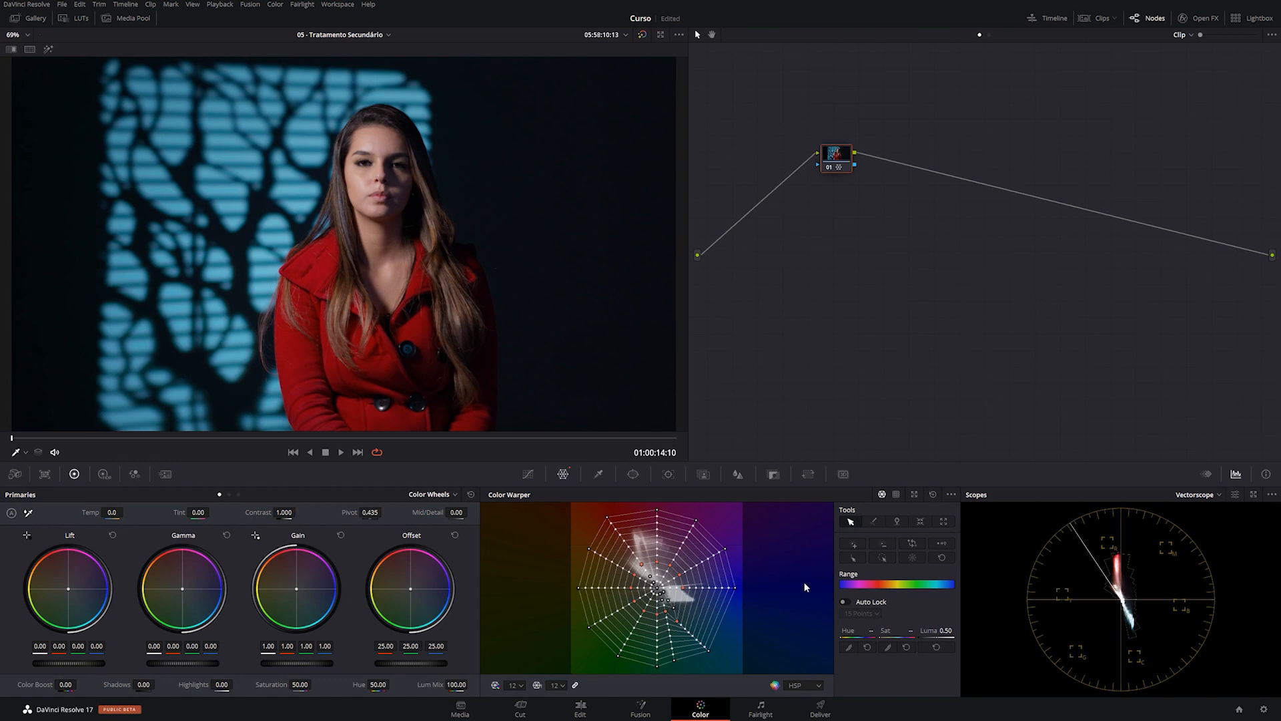
Shift the outermost orange-red point of the web slightly towards orange, to Hue 0.97 and Sat 1.35
{"action": "left_click", "coordinate": [608, 519]}
{"action": "left_click_drag", "start_coordinate": [608, 520], "coordinate": [599, 521]}
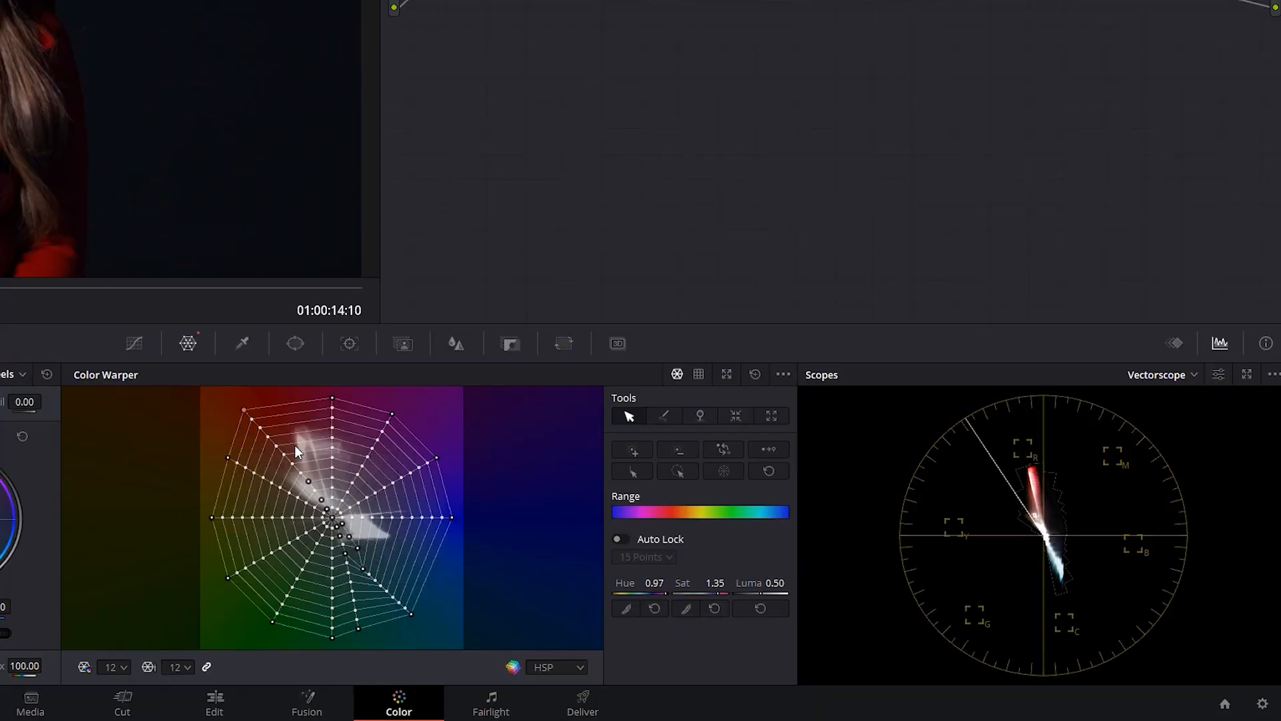
Select whole spokes on the blue and orange sides with the Draw Selection tool, and then clear the selection
{"action": "left_click", "coordinate": [634, 478]}
{"action": "left_click", "coordinate": [666, 416]}
{"action": "mouse_move", "coordinate": [407, 409]}
{"action": "left_mouse_down"}
{"action": "mouse_move", "coordinate": [356, 470]}
{"action": "mouse_move", "coordinate": [363, 487]}
{"action": "mouse_move", "coordinate": [435, 458]}
{"action": "mouse_move", "coordinate": [445, 485]}
{"action": "mouse_move", "coordinate": [385, 519]}
{"action": "mouse_move", "coordinate": [453, 522]}
{"action": "mouse_move", "coordinate": [449, 593]}
{"action": "mouse_move", "coordinate": [413, 596]}
{"action": "mouse_move", "coordinate": [364, 567]}
{"action": "mouse_move", "coordinate": [397, 594]}
{"action": "mouse_move", "coordinate": [402, 630]}
{"action": "mouse_move", "coordinate": [364, 623]}
{"action": "mouse_move", "coordinate": [355, 579]}
{"action": "left_mouse_up"}
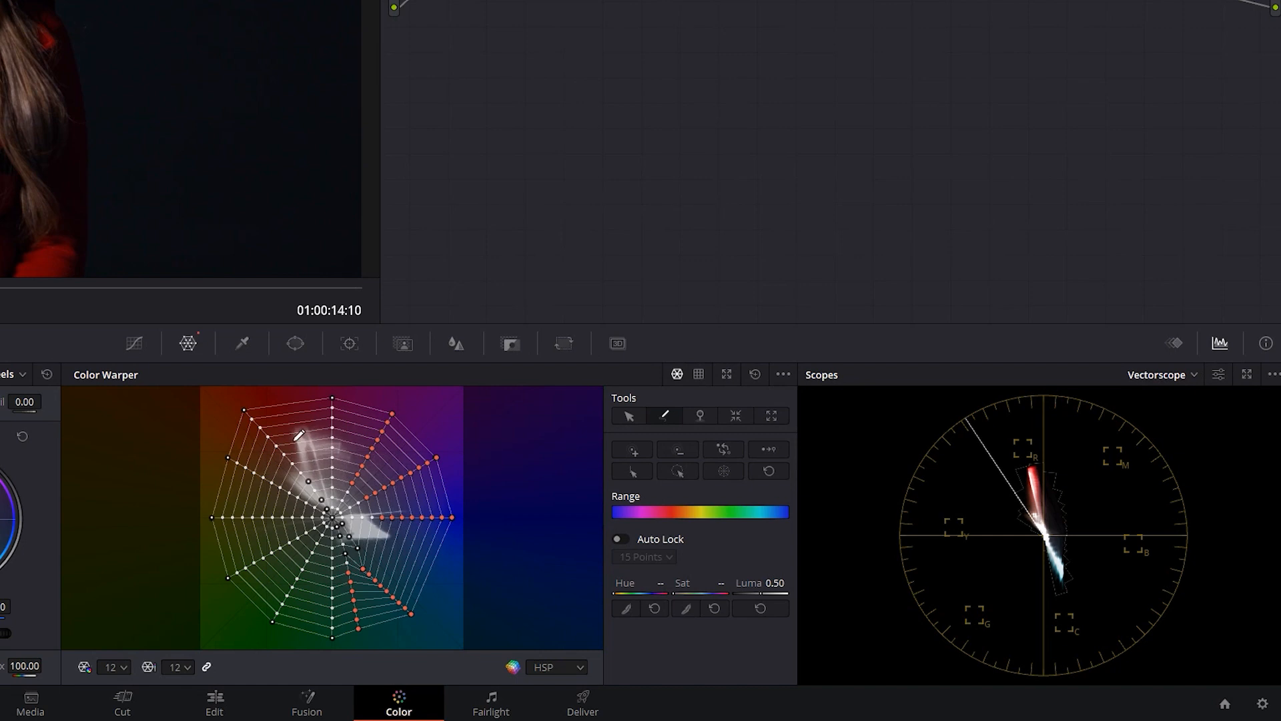
{"action": "mouse_move", "coordinate": [258, 420]}
{"action": "left_mouse_down"}
{"action": "mouse_move", "coordinate": [293, 484]}
{"action": "mouse_move", "coordinate": [282, 499]}
{"action": "mouse_move", "coordinate": [229, 459]}
{"action": "mouse_move", "coordinate": [266, 475]}
{"action": "left_mouse_up"}
{"action": "mouse_move", "coordinate": [352, 507]}
{"action": "left_mouse_down"}
{"action": "mouse_move", "coordinate": [333, 523]}
{"action": "mouse_move", "coordinate": [348, 505]}
{"action": "left_mouse_up"}
{"action": "left_click", "coordinate": [725, 472]}
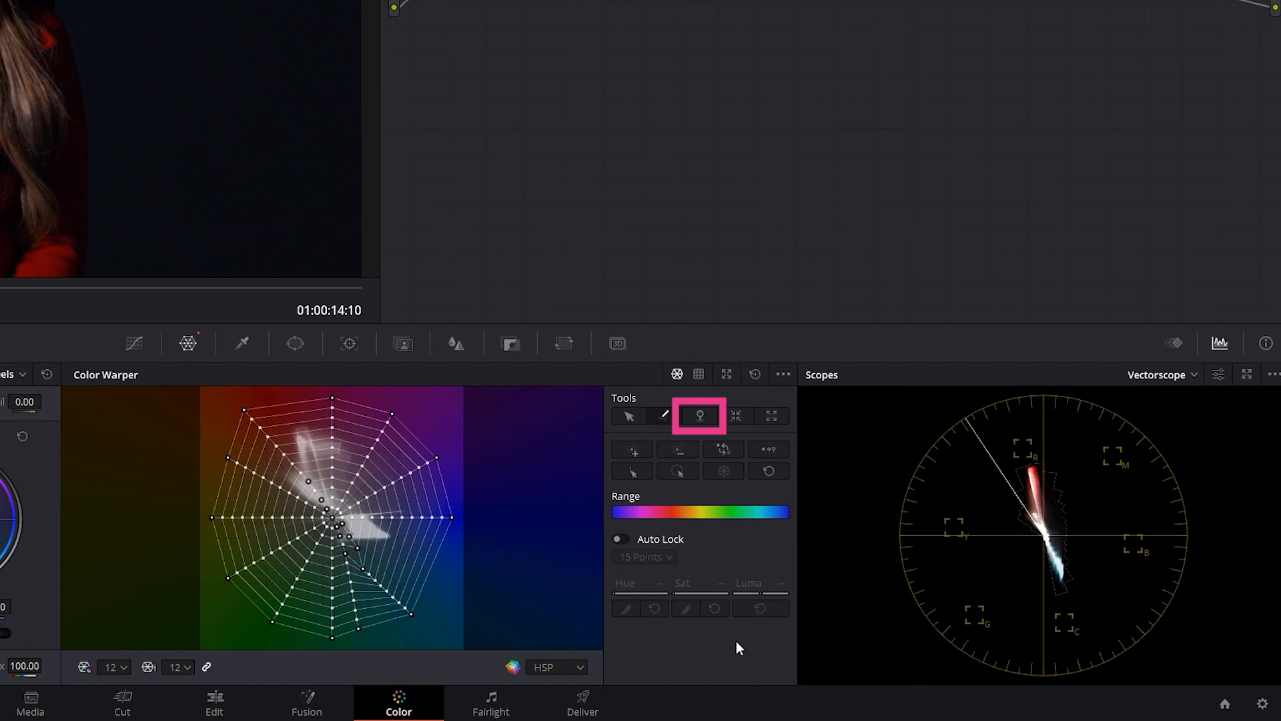
Try pinning all points of the web at once with the Pin tool, and then revert the pinning
{"action": "left_click", "coordinate": [700, 422]}
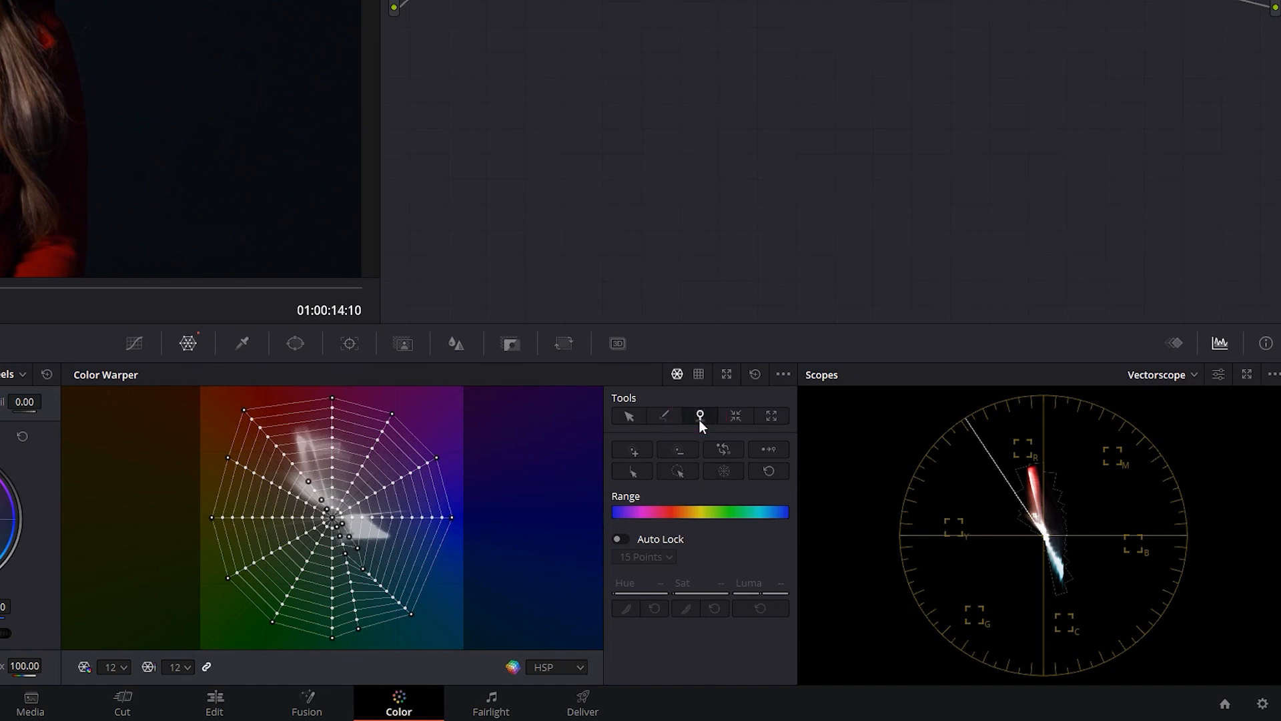
{"action": "left_click", "coordinate": [724, 471]}
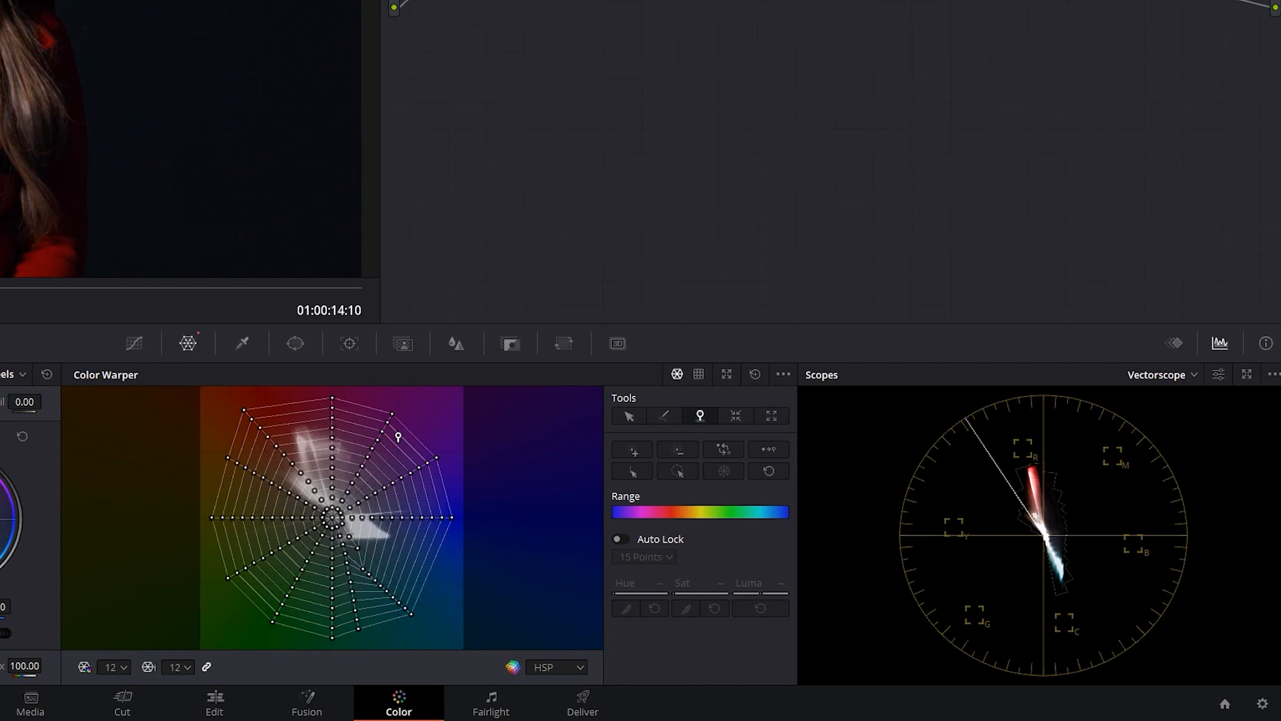
{"action": "left_click", "coordinate": [724, 471]}
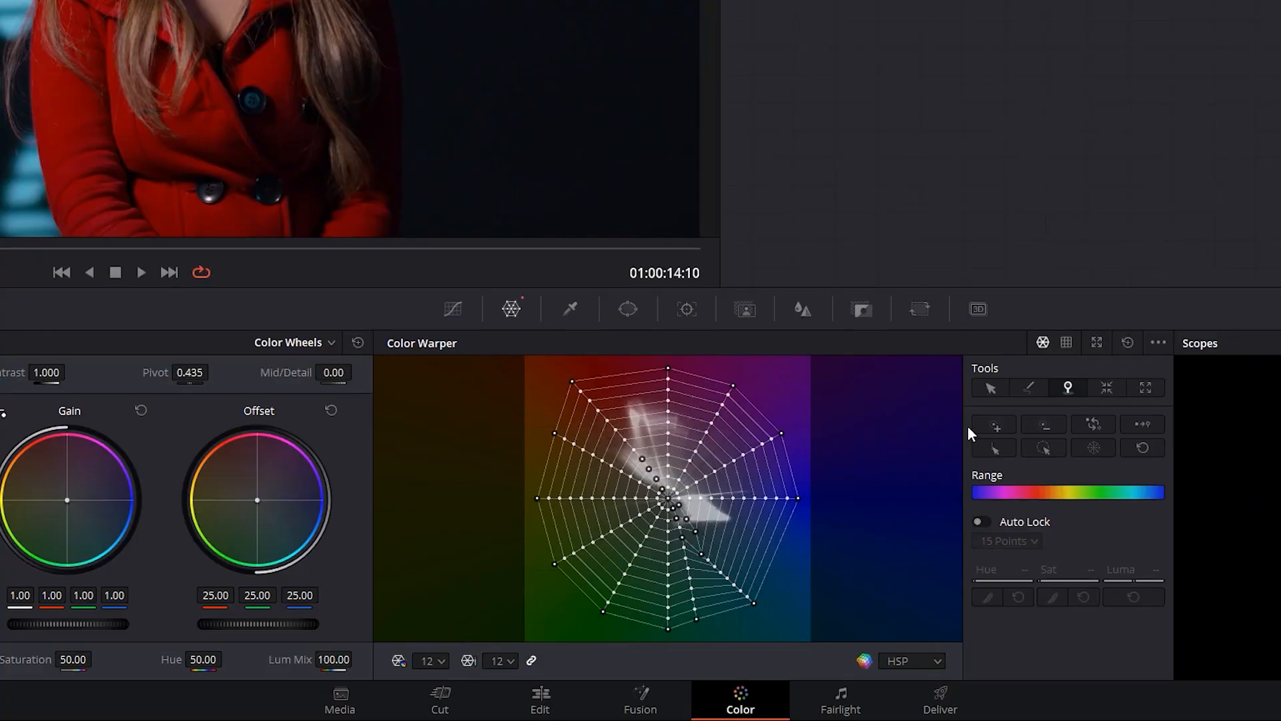
Try moving individual points along the orange-red spoke with the selection tool, and undo the moves
{"action": "left_click", "coordinate": [986, 387]}
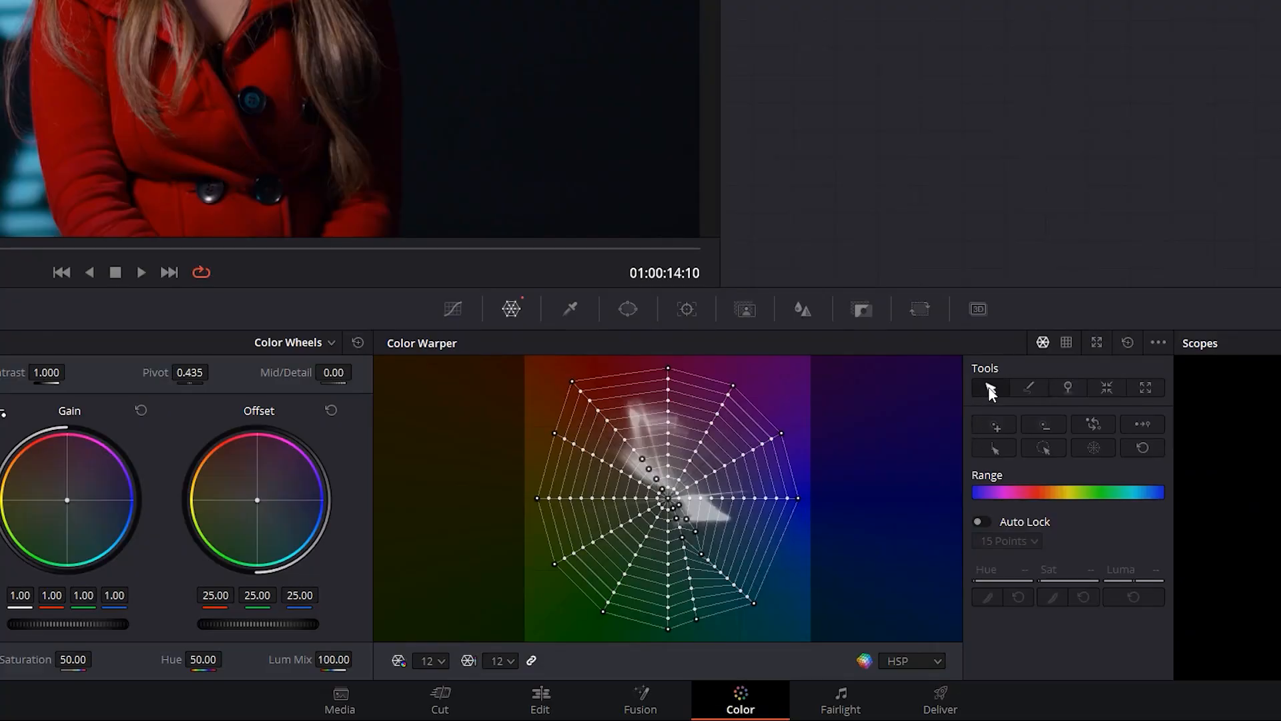
{"action": "left_click", "coordinate": [610, 433]}
{"action": "left_click_drag", "start_coordinate": [607, 439], "coordinate": [622, 415]}
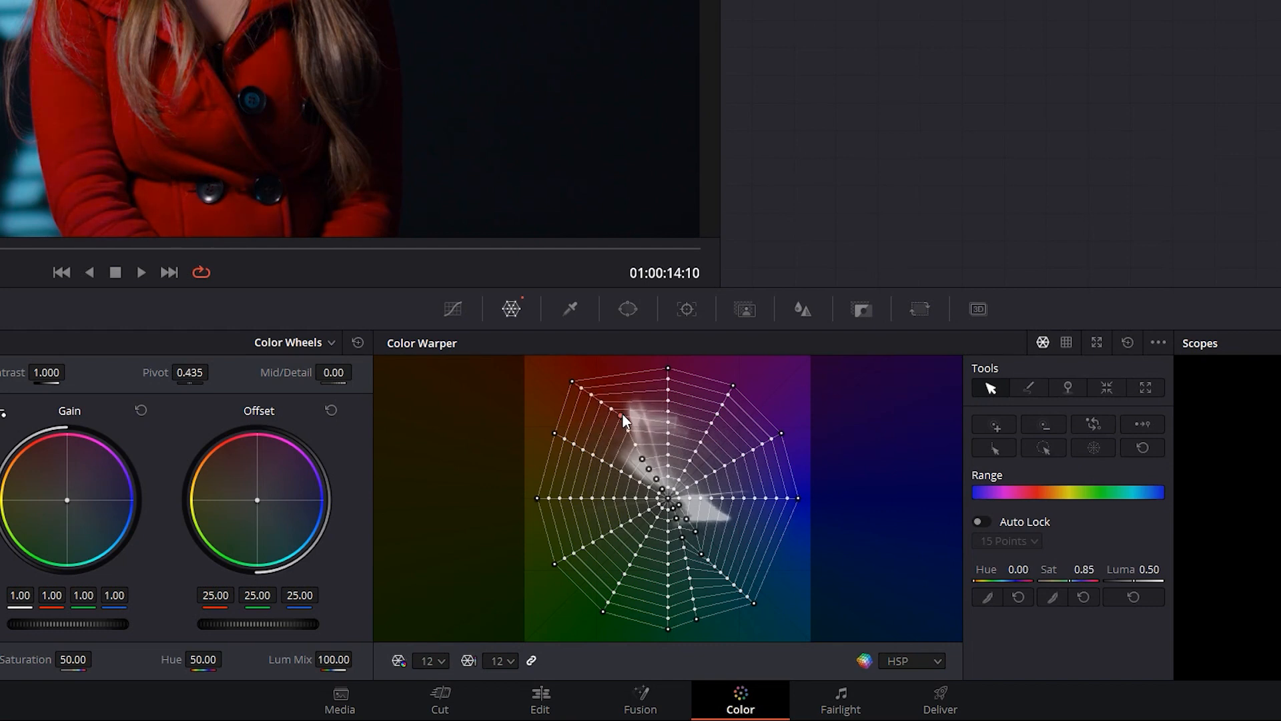
{"action": "key", "text": "ctrl+z"}
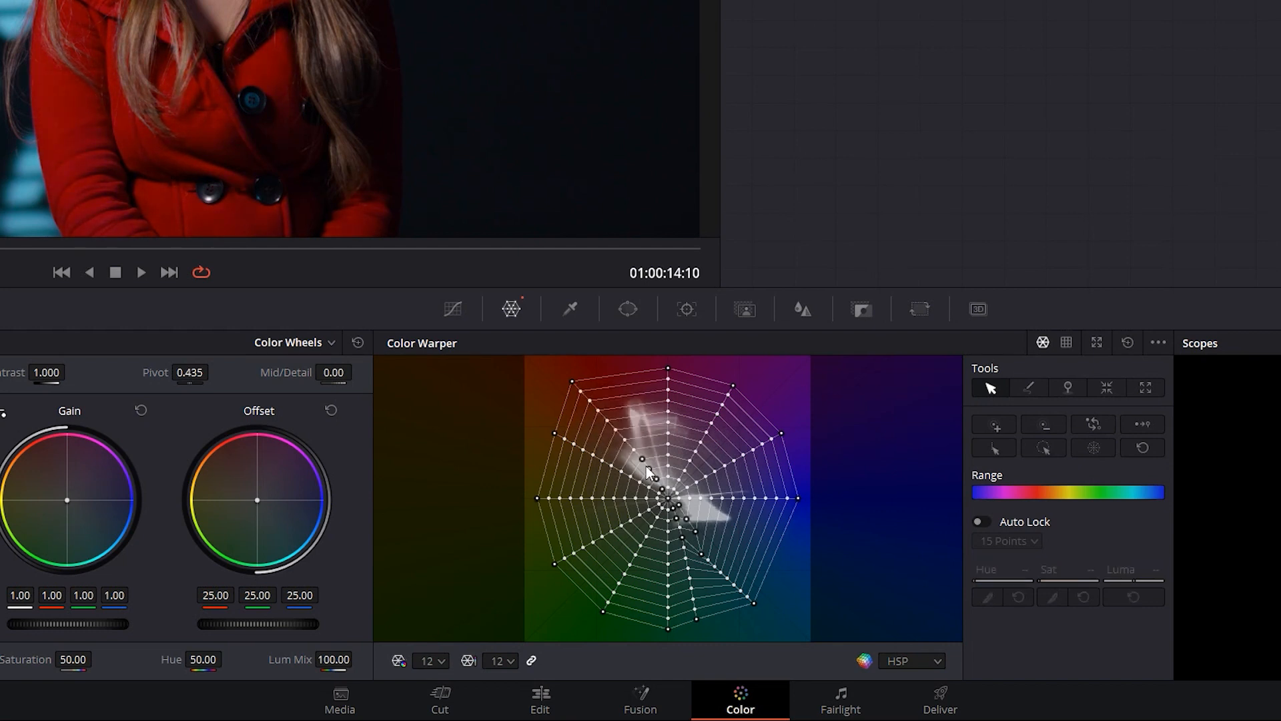
{"action": "left_click_drag", "start_coordinate": [643, 460], "coordinate": [641, 475]}
{"action": "key", "text": "ctrl+z"}
{"action": "key", "text": "ctrl+z"}
{"action": "mouse_move", "coordinate": [634, 449]}
{"action": "left_mouse_down"}
{"action": "mouse_move", "coordinate": [622, 456]}
{"action": "mouse_move", "coordinate": [642, 434]}
{"action": "left_mouse_up"}
Try shifting middle points of the blue-violet spoke towards magenta, and undo the changes
{"action": "left_click_drag", "start_coordinate": [742, 454], "coordinate": [748, 463]}
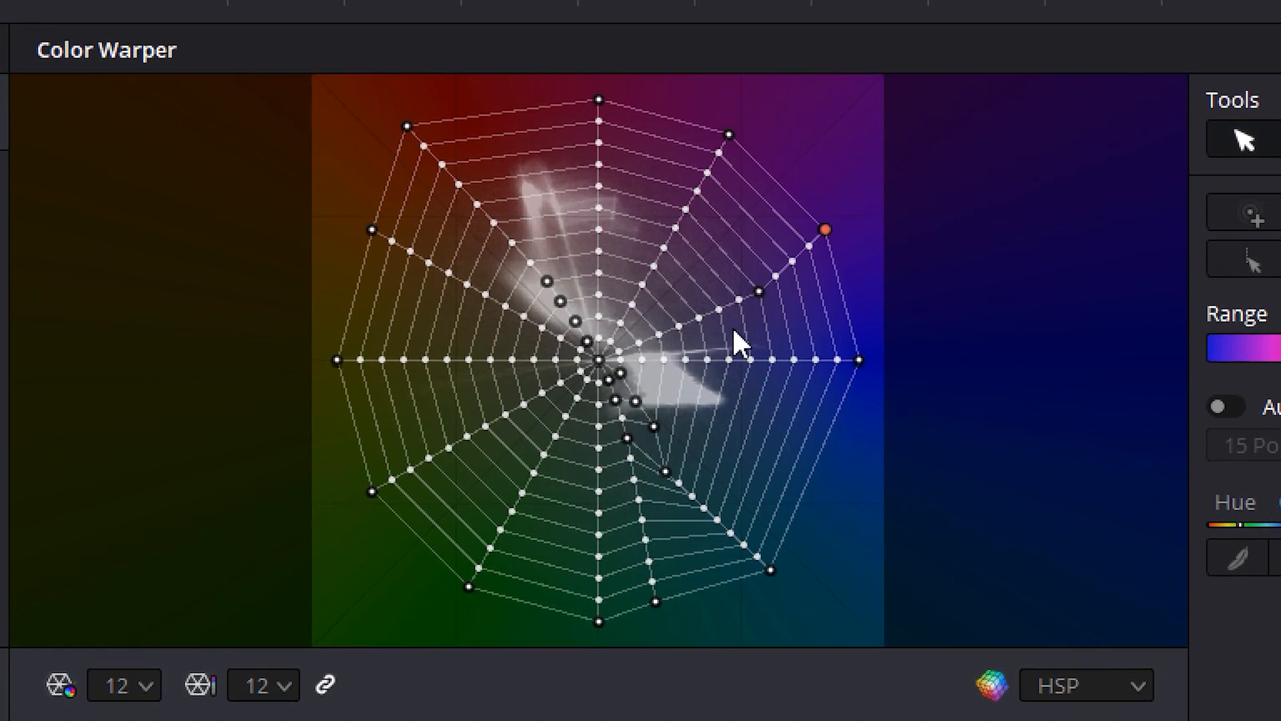
{"action": "mouse_move", "coordinate": [695, 323]}
{"action": "left_mouse_down"}
{"action": "mouse_move", "coordinate": [712, 339]}
{"action": "mouse_move", "coordinate": [683, 308]}
{"action": "mouse_move", "coordinate": [708, 336]}
{"action": "mouse_move", "coordinate": [700, 311]}
{"action": "left_mouse_up"}
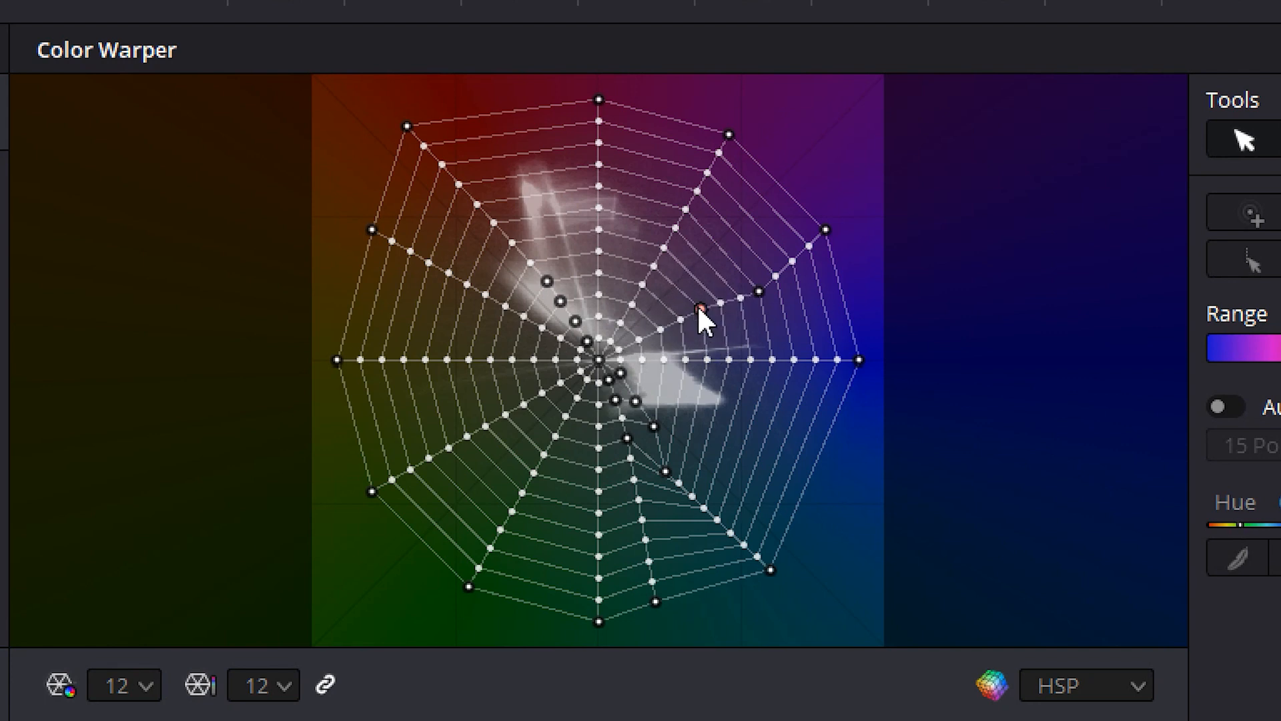
{"action": "left_click", "coordinate": [793, 261]}
{"action": "key", "text": "ctrl+z"}
{"action": "key", "text": "ctrl+z"}
{"action": "key", "text": "ctrl+z"}
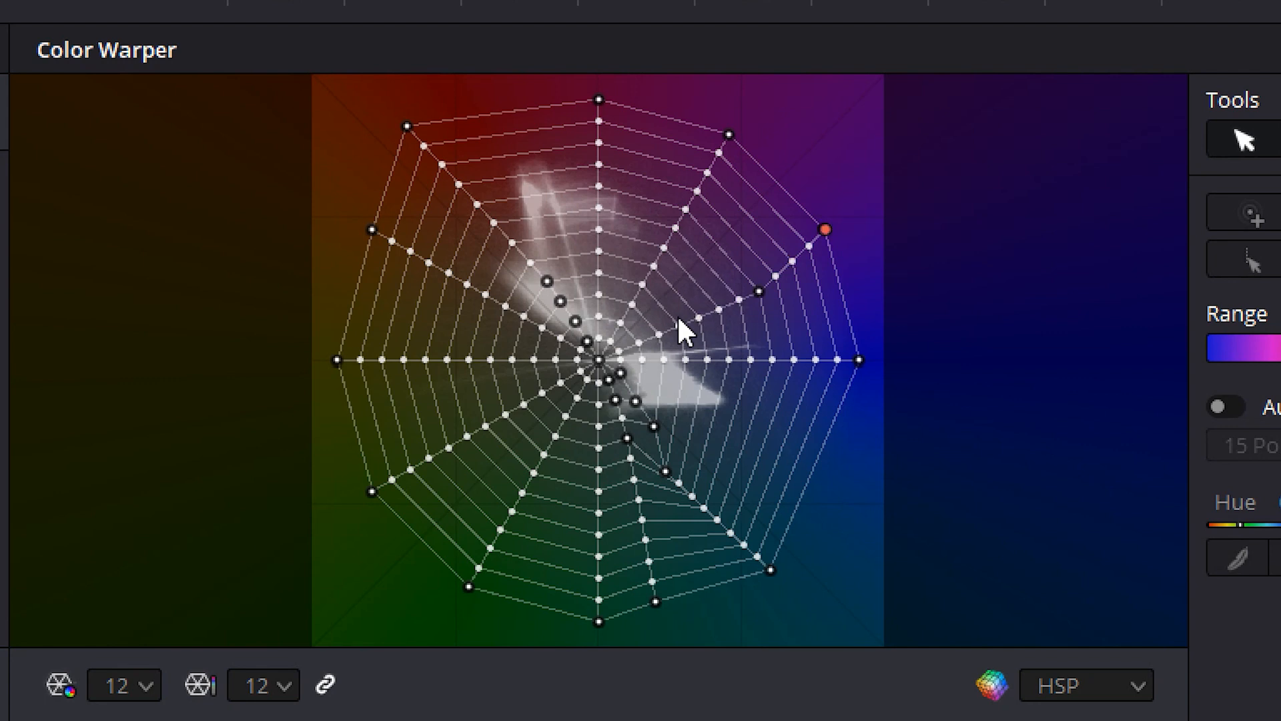
{"action": "key", "text": "ctrl+z"}
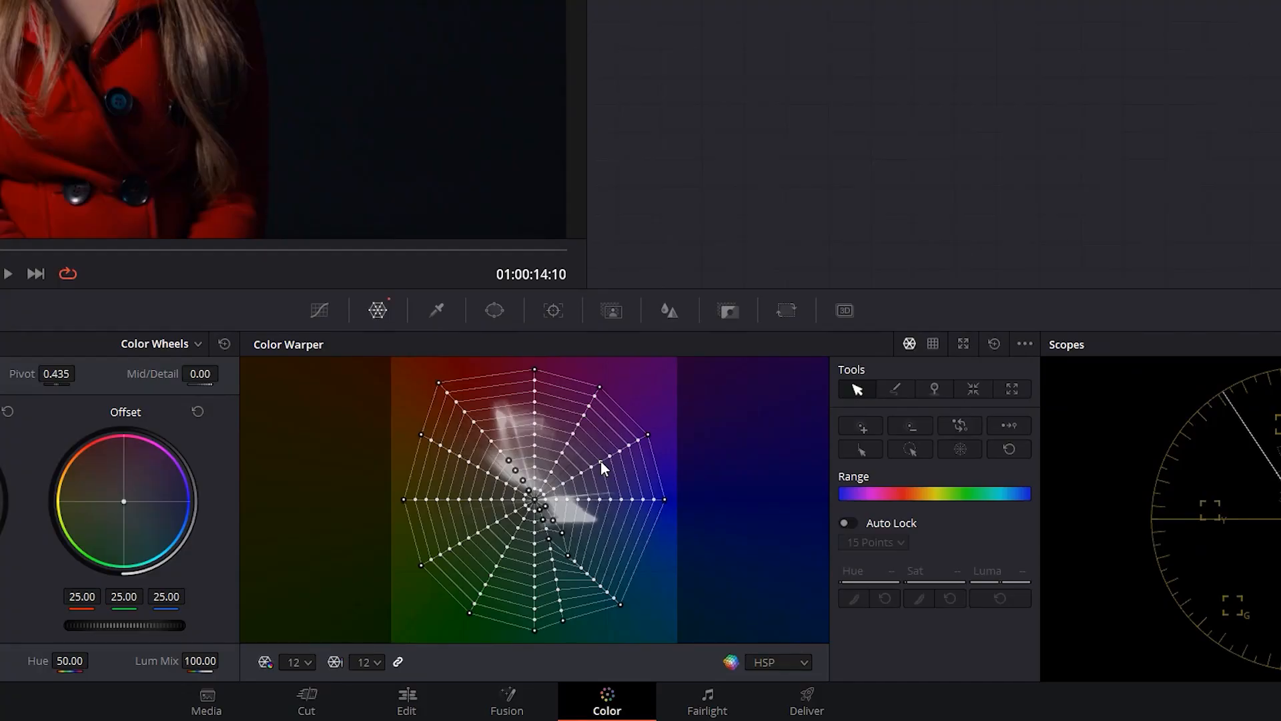
Switch to the Chroma-Luma grid, try raising a Grid 2 point to Chroma 0.32 and Luma 0.88, and reset the grid
{"action": "left_click", "coordinate": [933, 343]}
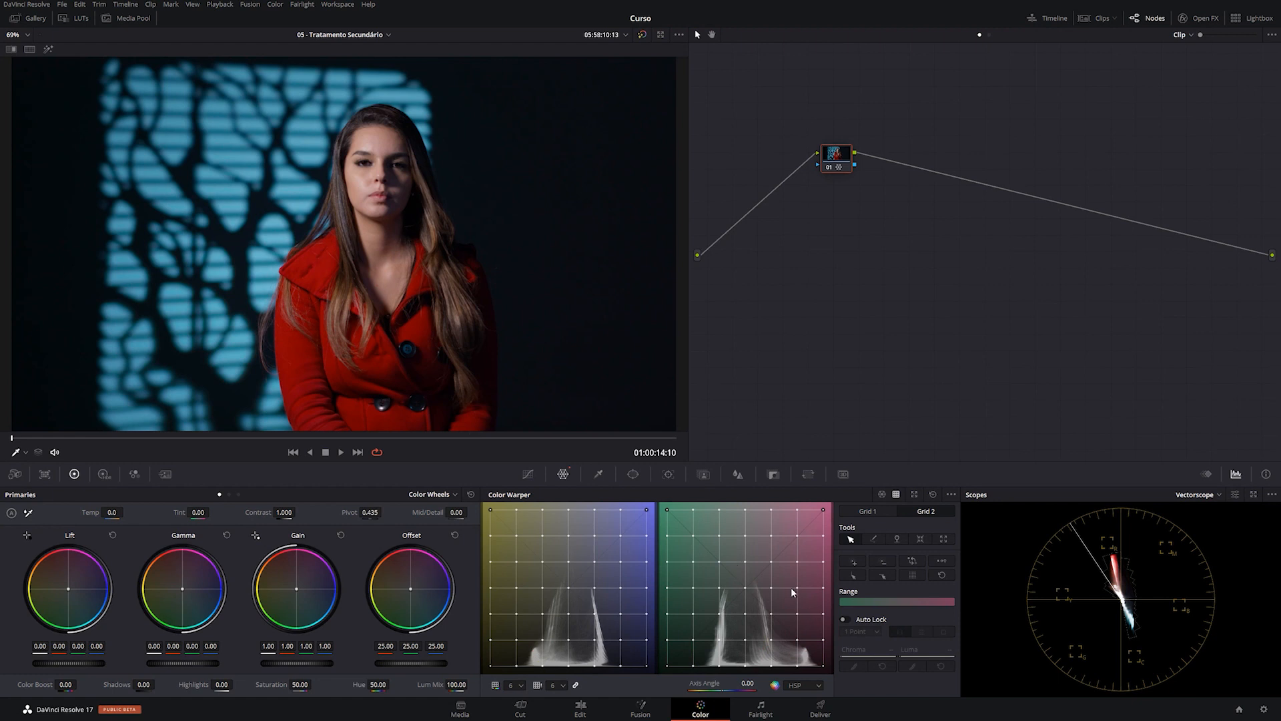
{"action": "left_click_drag", "start_coordinate": [794, 587], "coordinate": [795, 531]}
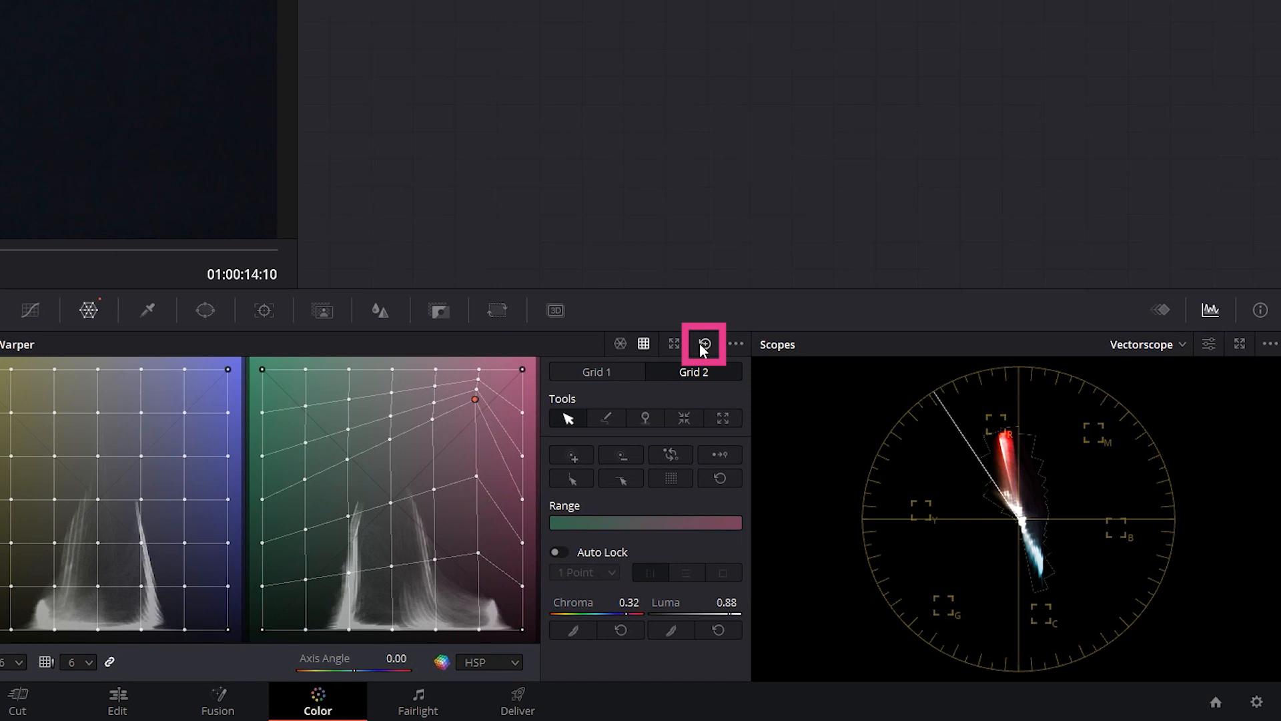
{"action": "left_click", "coordinate": [705, 344]}
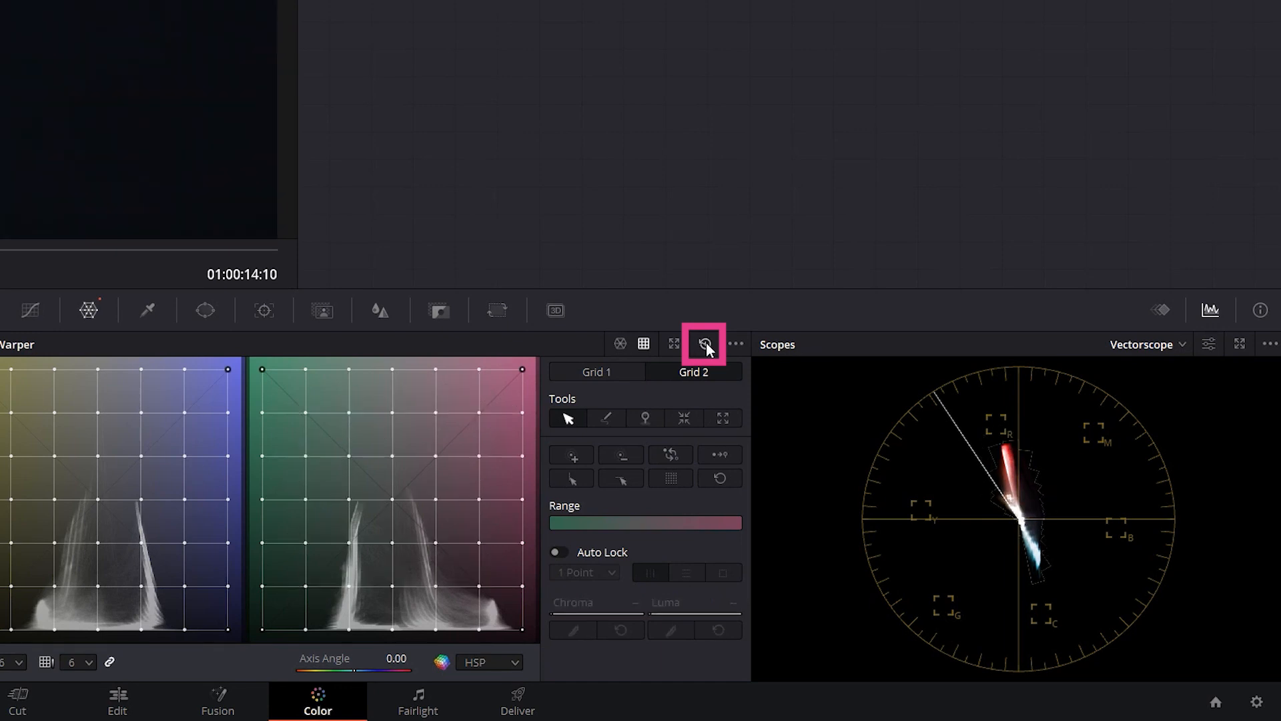
Alternate between the Hue-Saturation web and the Chroma-Luma grid to compare them, finishing on the Chroma-Luma grid
{"action": "left_click", "coordinate": [621, 343]}
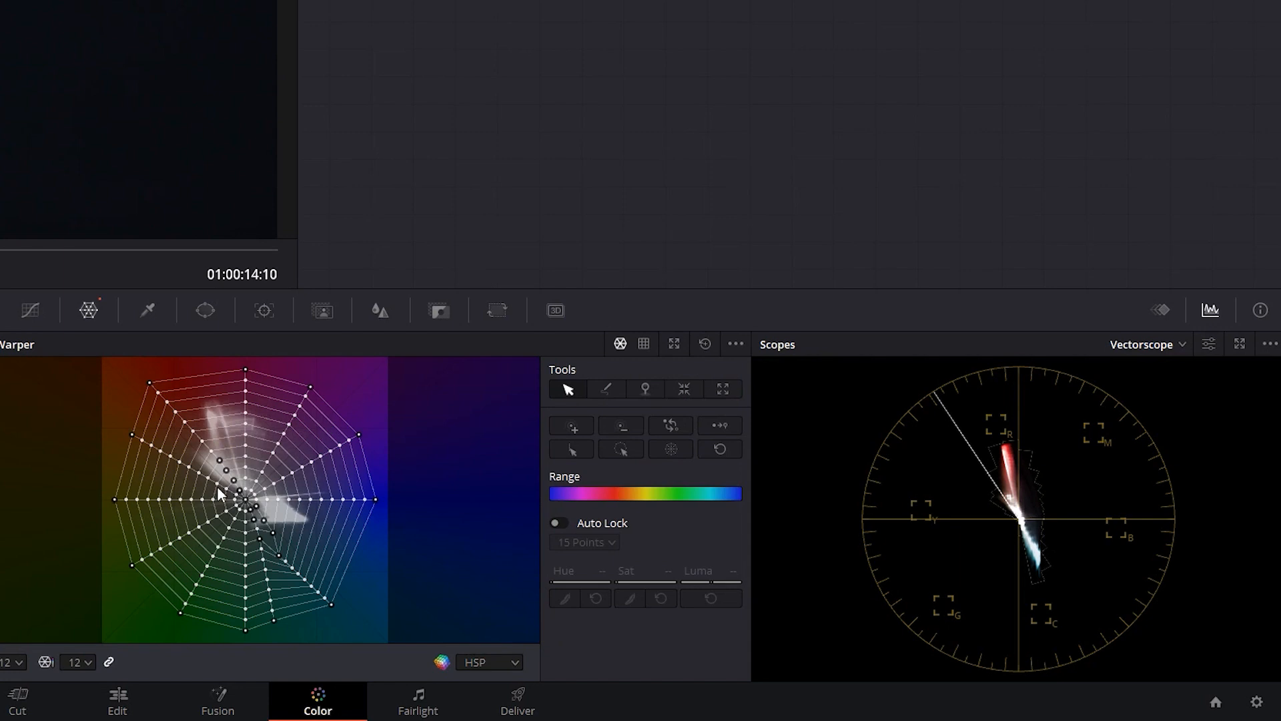
{"action": "left_click", "coordinate": [645, 345]}
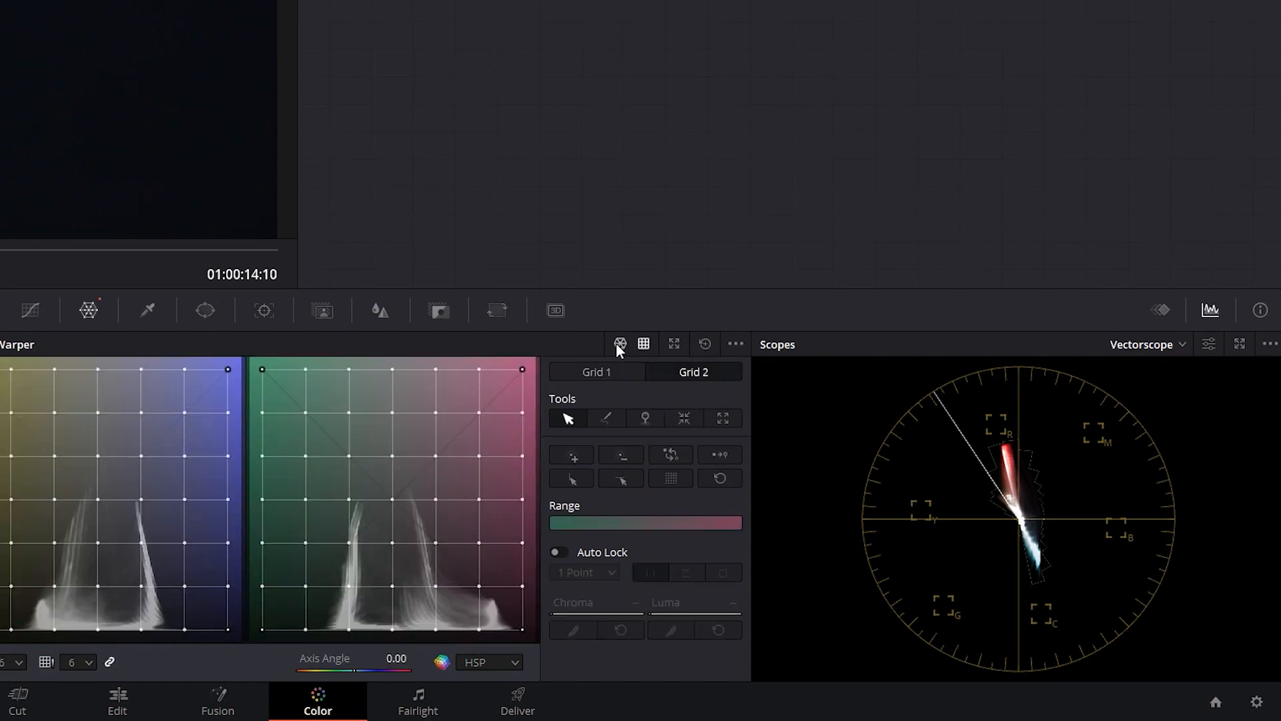
{"action": "left_click", "coordinate": [617, 343]}
{"action": "left_click", "coordinate": [643, 344]}
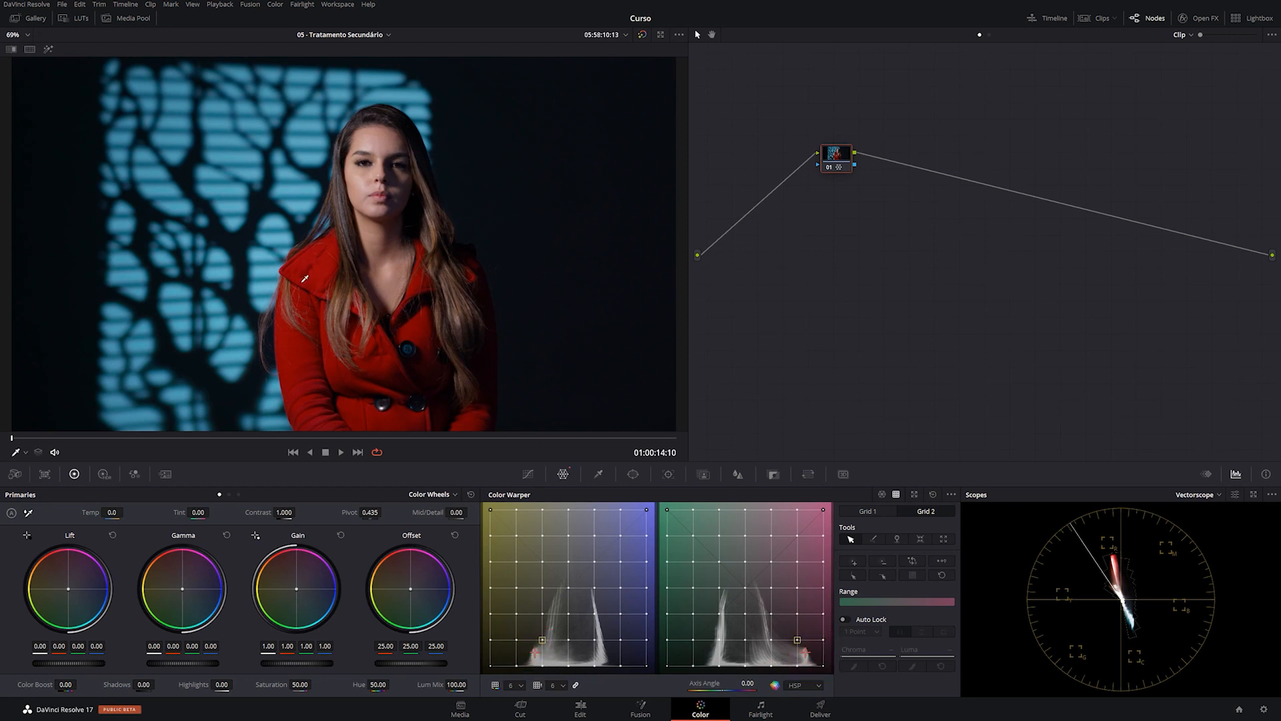
Shift the red coat's colour from the viewer to Chroma 0.25, Luma 0.19, and set the grid resolution to 12
{"action": "mouse_move", "coordinate": [313, 274]}
{"action": "left_mouse_down"}
{"action": "mouse_move", "coordinate": [314, 263]}
{"action": "mouse_move", "coordinate": [315, 286]}
{"action": "mouse_move", "coordinate": [314, 268]}
{"action": "mouse_move", "coordinate": [311, 281]}
{"action": "mouse_move", "coordinate": [290, 273]}
{"action": "left_mouse_up"}
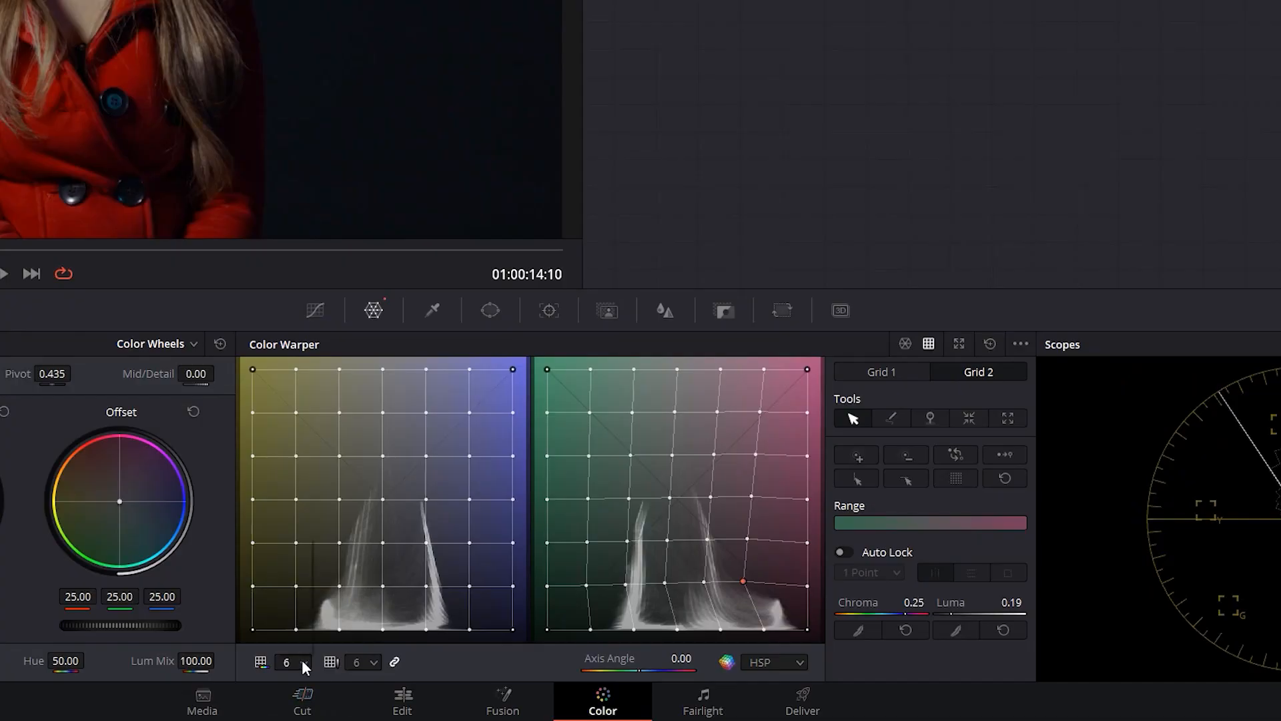
{"action": "left_click", "coordinate": [302, 659]}
{"action": "left_click", "coordinate": [298, 604]}
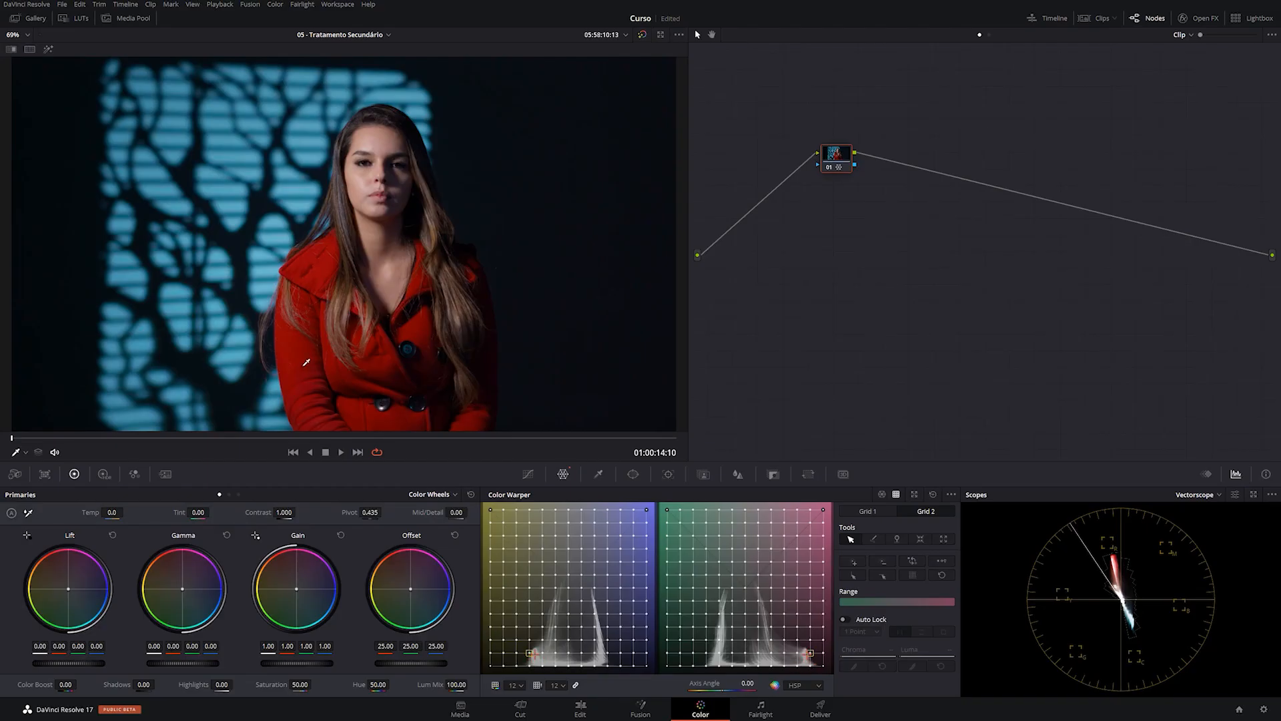
Adjust the red coat's colour slightly from the viewer, and switch the Color Warper back to the Hue-Saturation web
{"action": "mouse_move", "coordinate": [321, 279]}
{"action": "left_mouse_down"}
{"action": "mouse_move", "coordinate": [304, 278]}
{"action": "mouse_move", "coordinate": [344, 279]}
{"action": "mouse_move", "coordinate": [334, 279]}
{"action": "left_mouse_up"}
{"action": "left_click", "coordinate": [881, 494]}
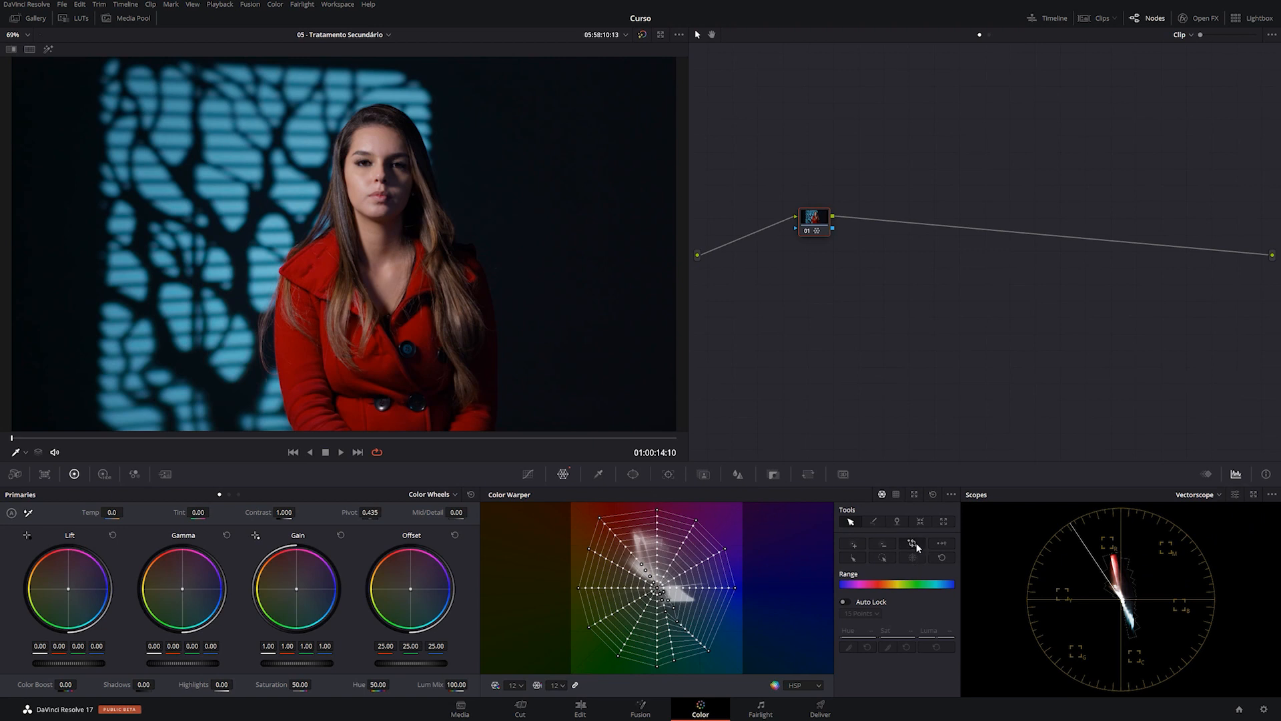
{"action": "left_click", "coordinate": [897, 495]}
{"action": "left_click", "coordinate": [882, 495]}
Expand the Color Warper into a floating window, move and enlarge it to inspect the Hue-Saturation web, and close the window
{"action": "left_click", "coordinate": [914, 495]}
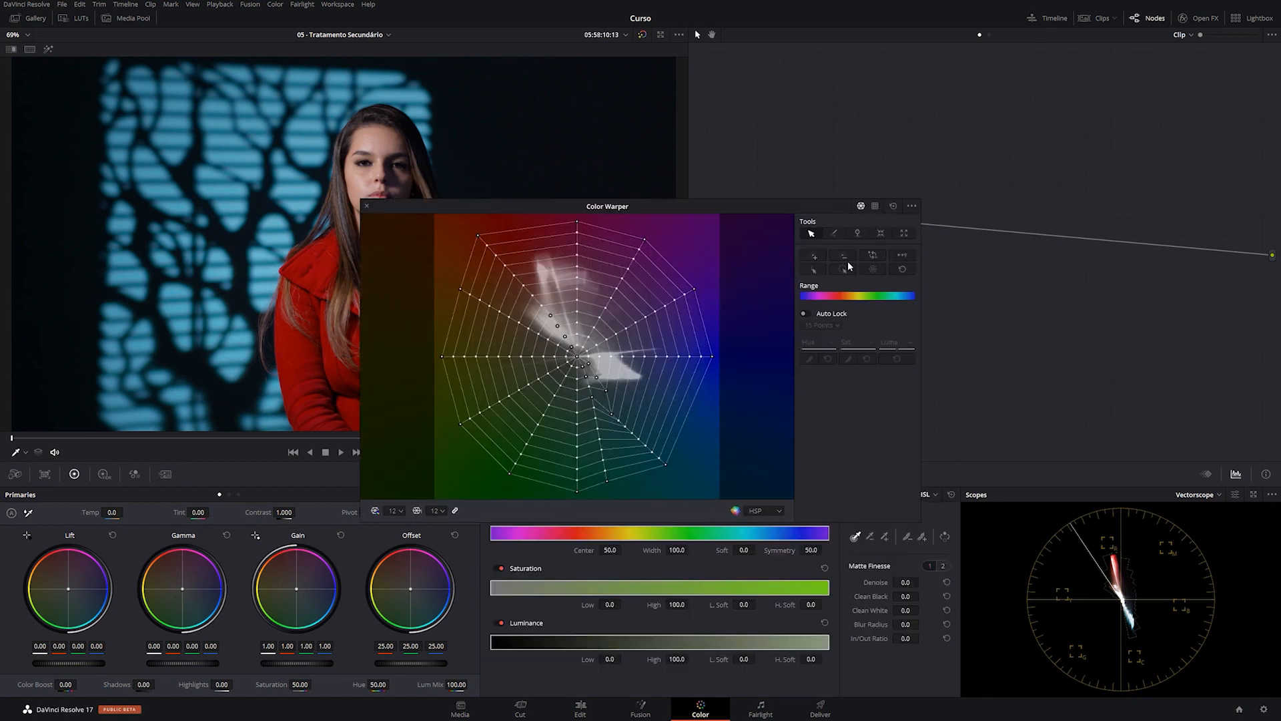
{"action": "left_click_drag", "start_coordinate": [767, 206], "coordinate": [891, 115]}
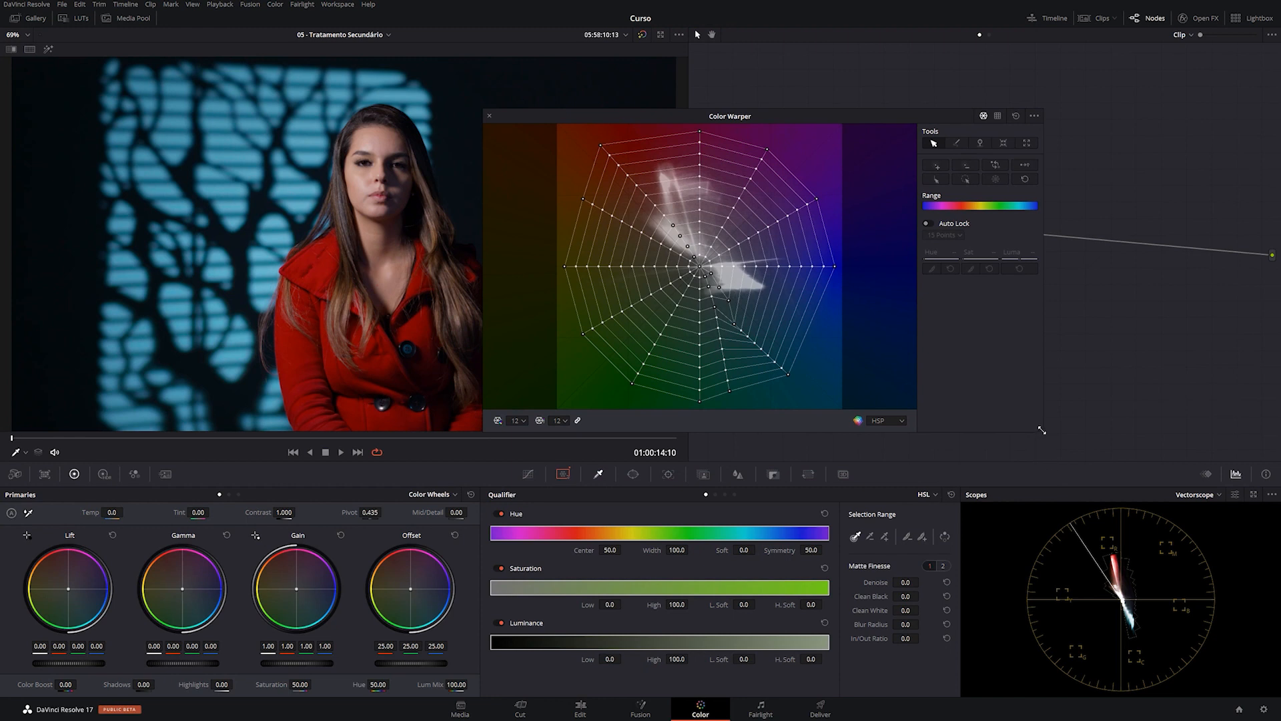
{"action": "left_click_drag", "start_coordinate": [1045, 443], "coordinate": [1189, 636]}
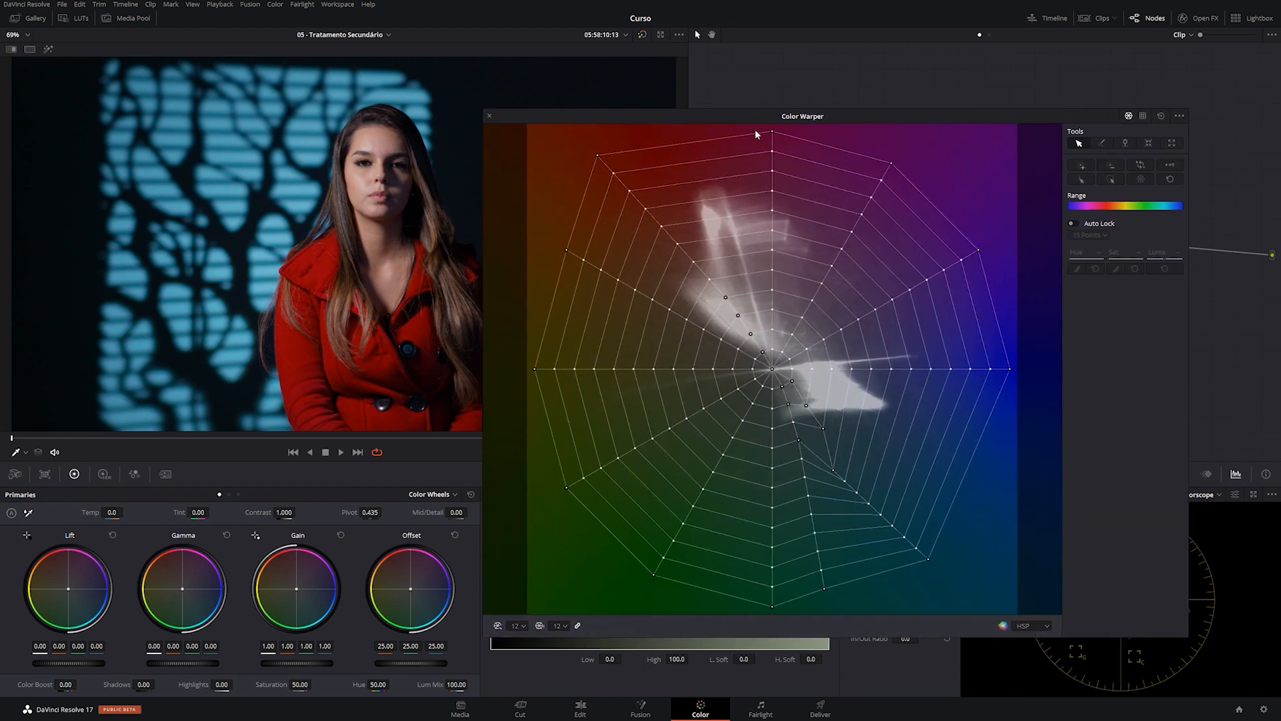
{"action": "left_click_drag", "start_coordinate": [482, 137], "coordinate": [442, 136]}
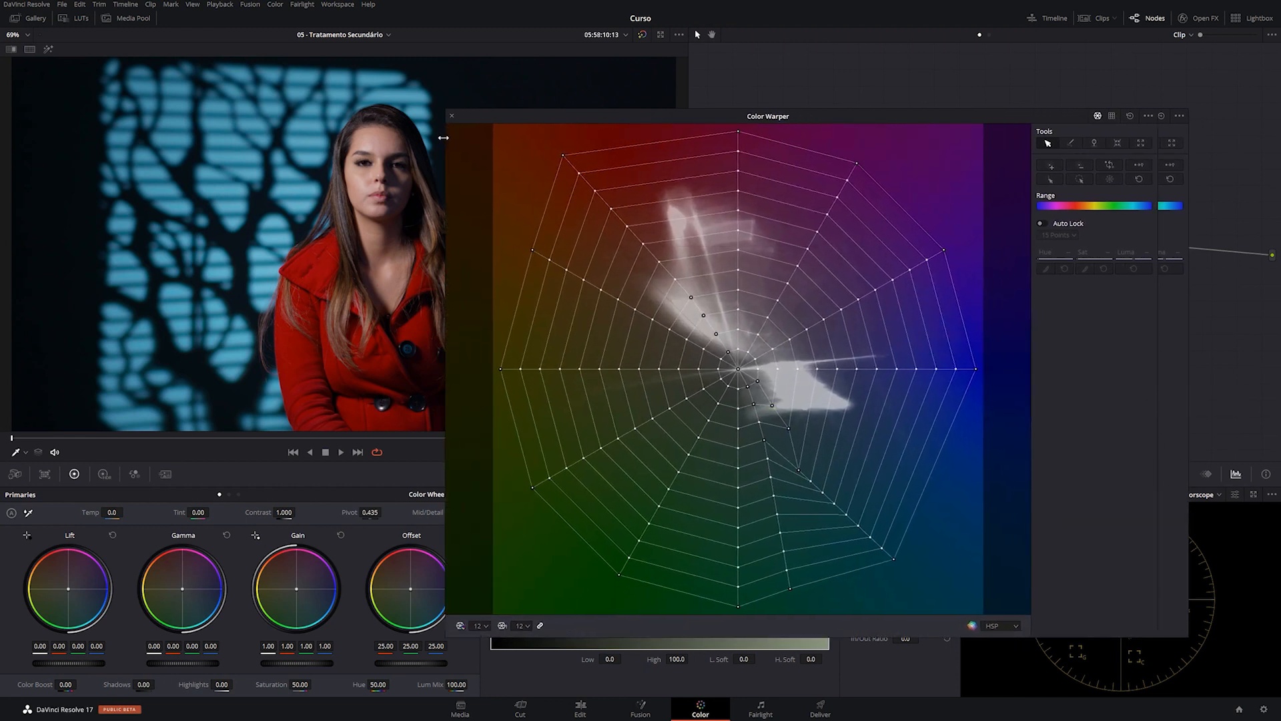
{"action": "mouse_move", "coordinate": [560, 114]}
{"action": "left_mouse_down"}
{"action": "mouse_move", "coordinate": [631, 127]}
{"action": "mouse_move", "coordinate": [549, 94]}
{"action": "left_mouse_up"}
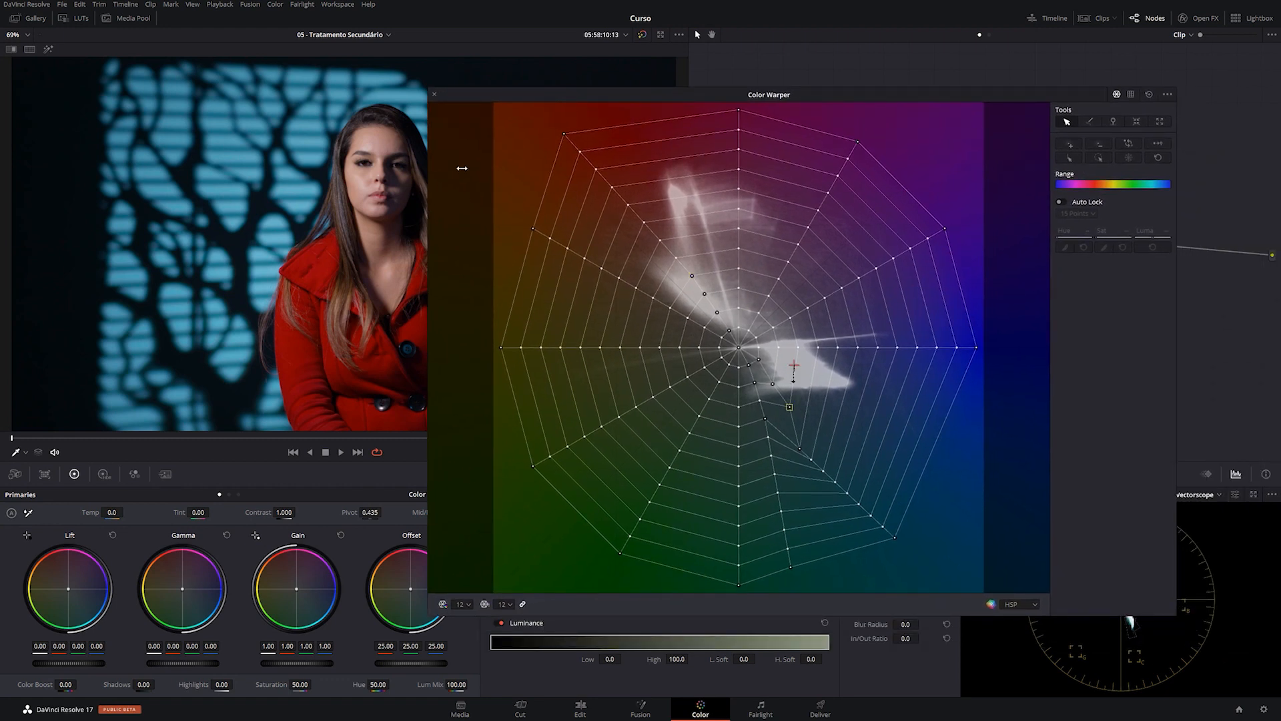
{"action": "left_click", "coordinate": [435, 95]}
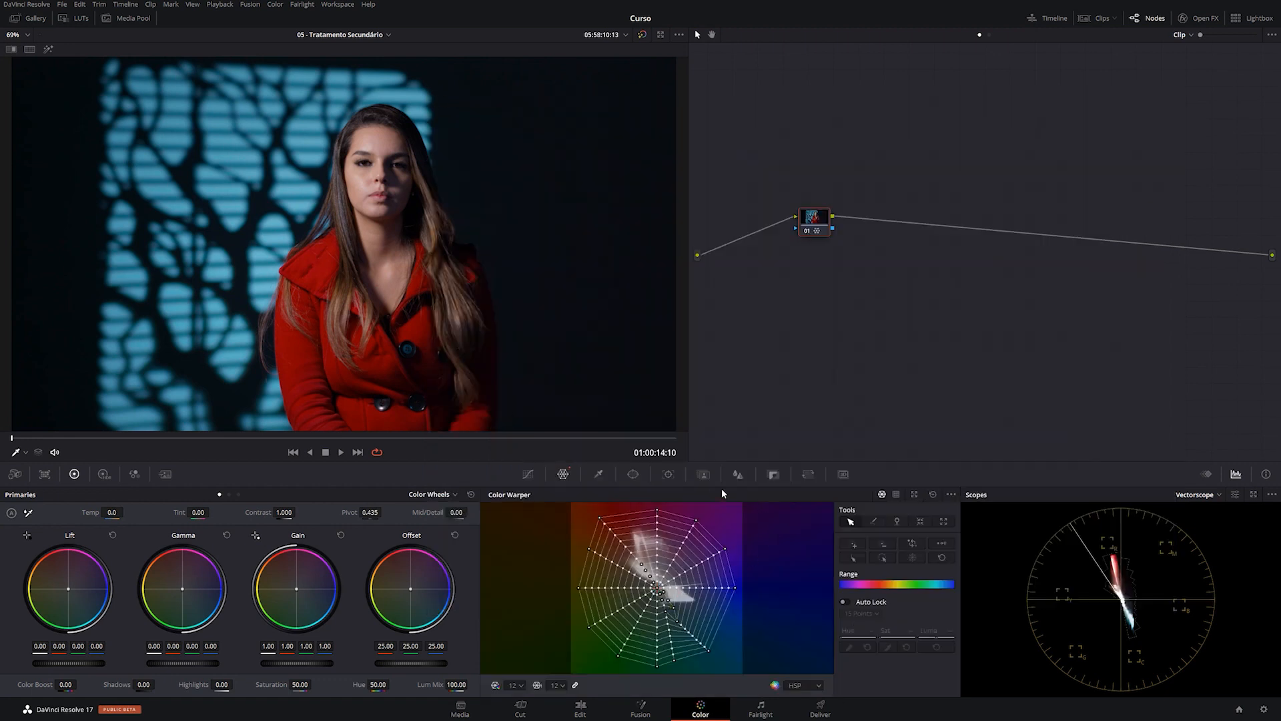